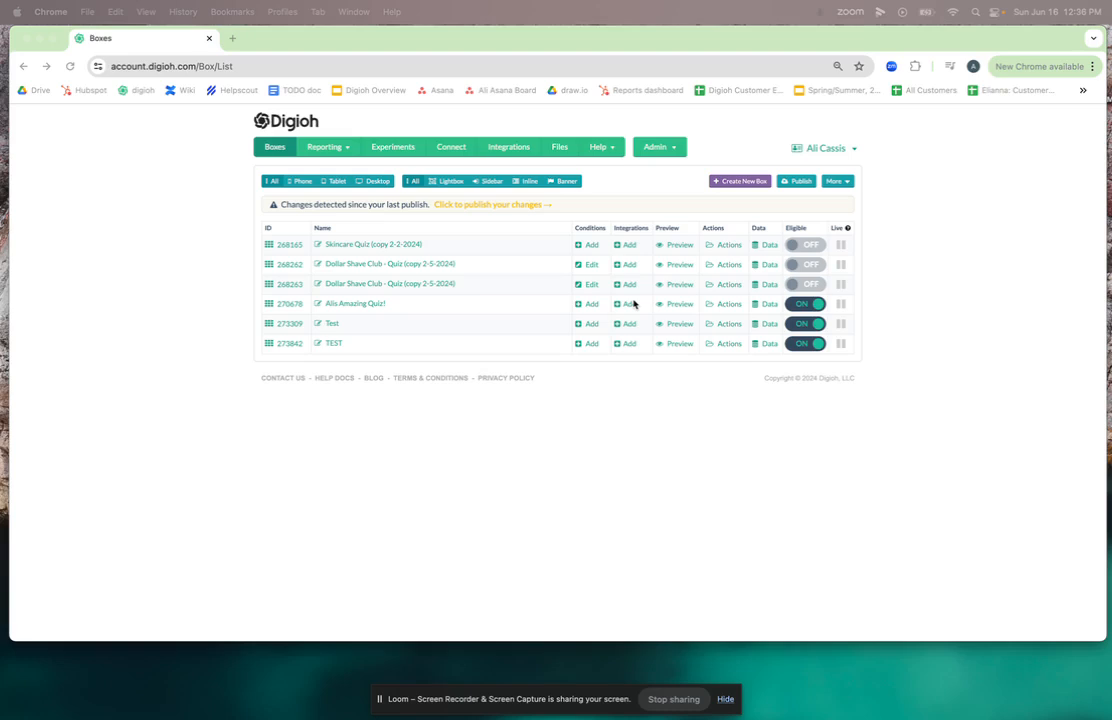
- Create a new box with the Quiz Builder and name the quiz "Fathers Day Quiz 2024"
left_click(727, 247)
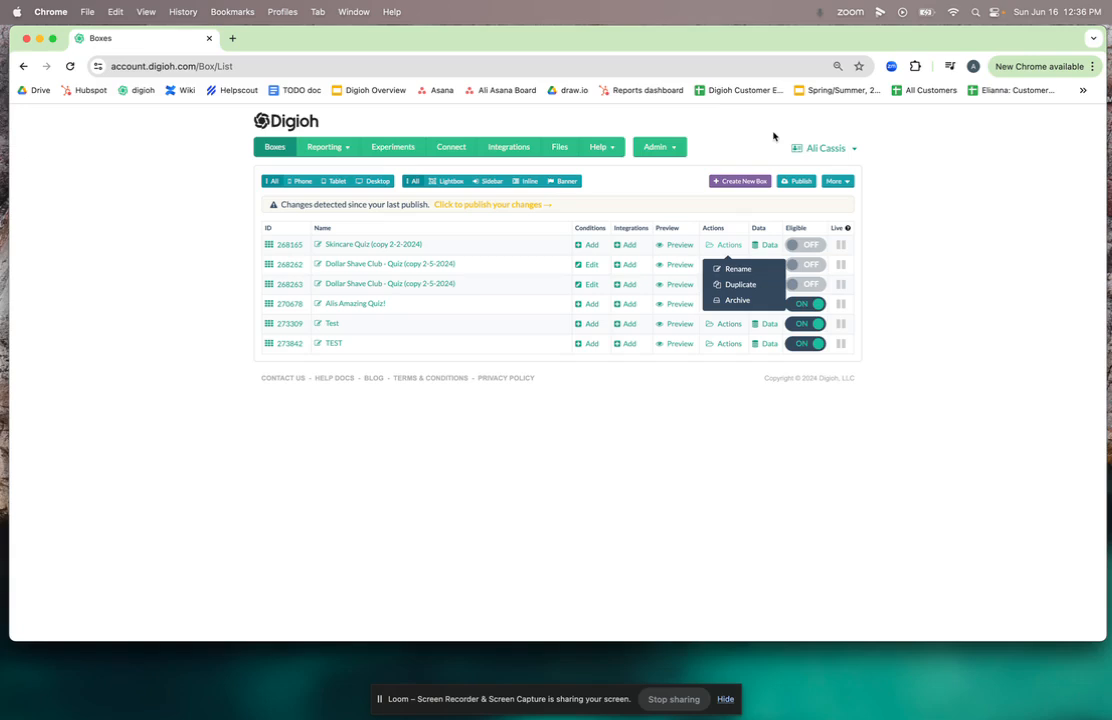
left_click(748, 184)
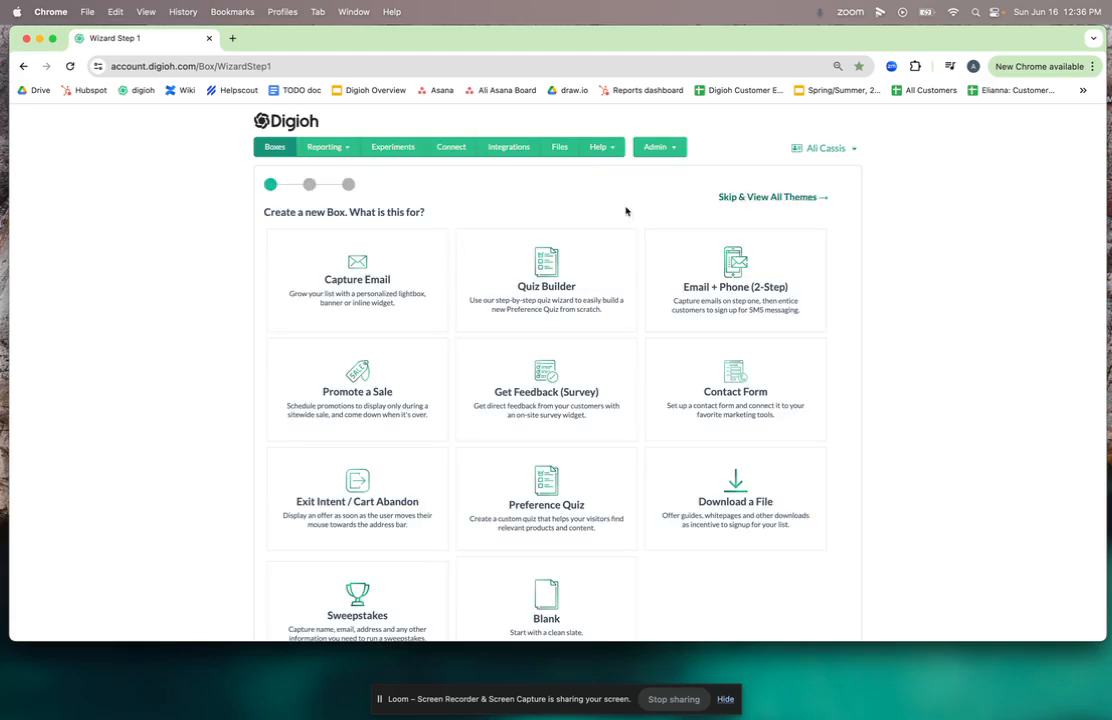
left_click(591, 258)
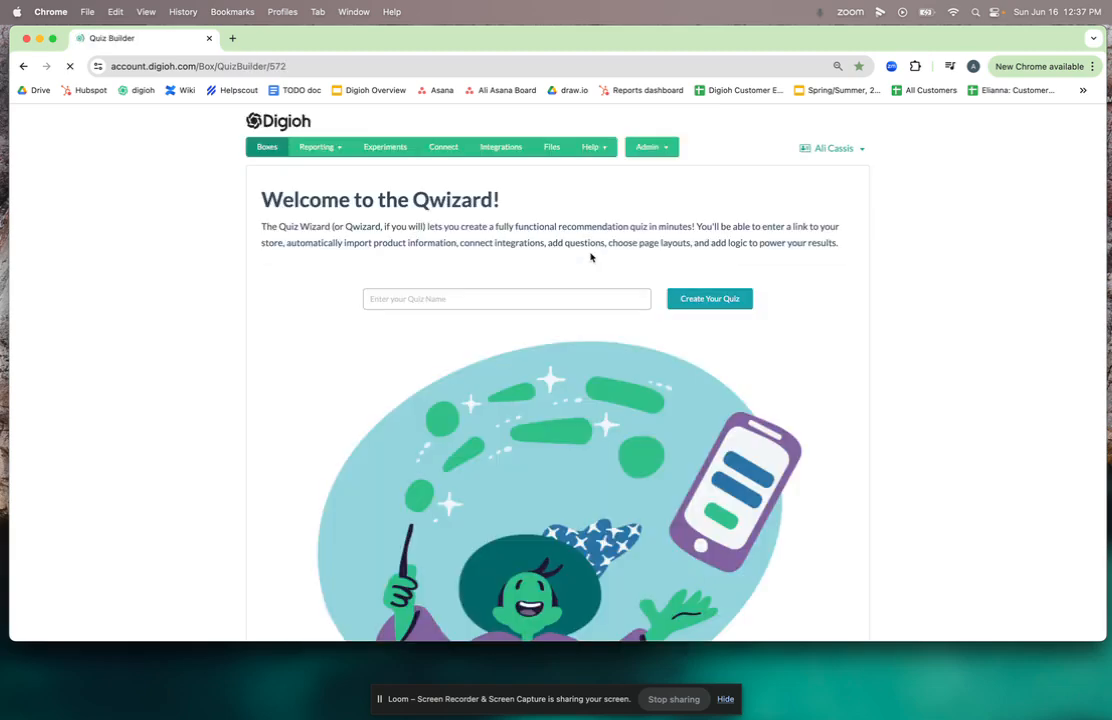
left_click(514, 295)
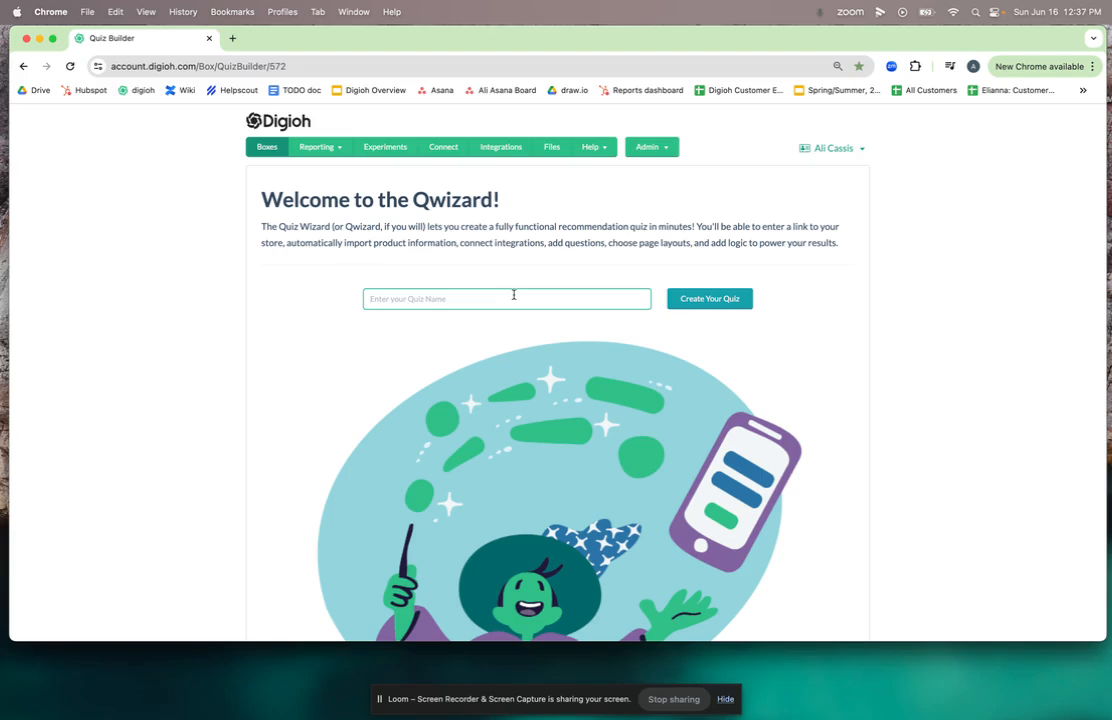
type("Fathers Day Quiz 2024")
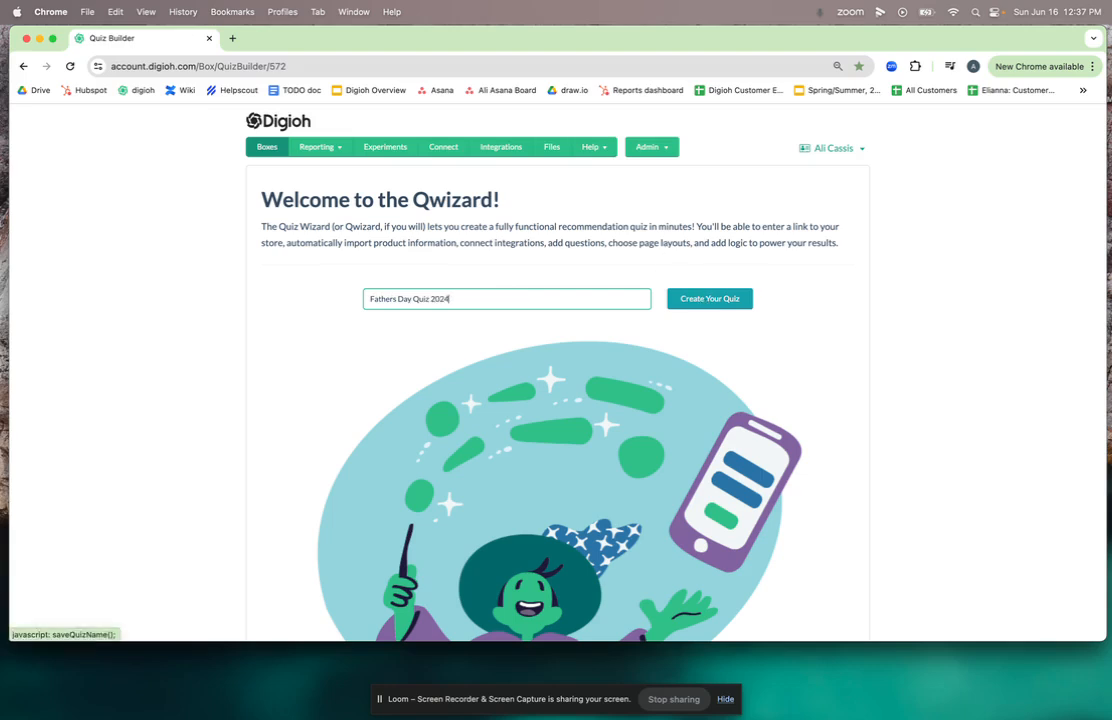
left_click(721, 301)
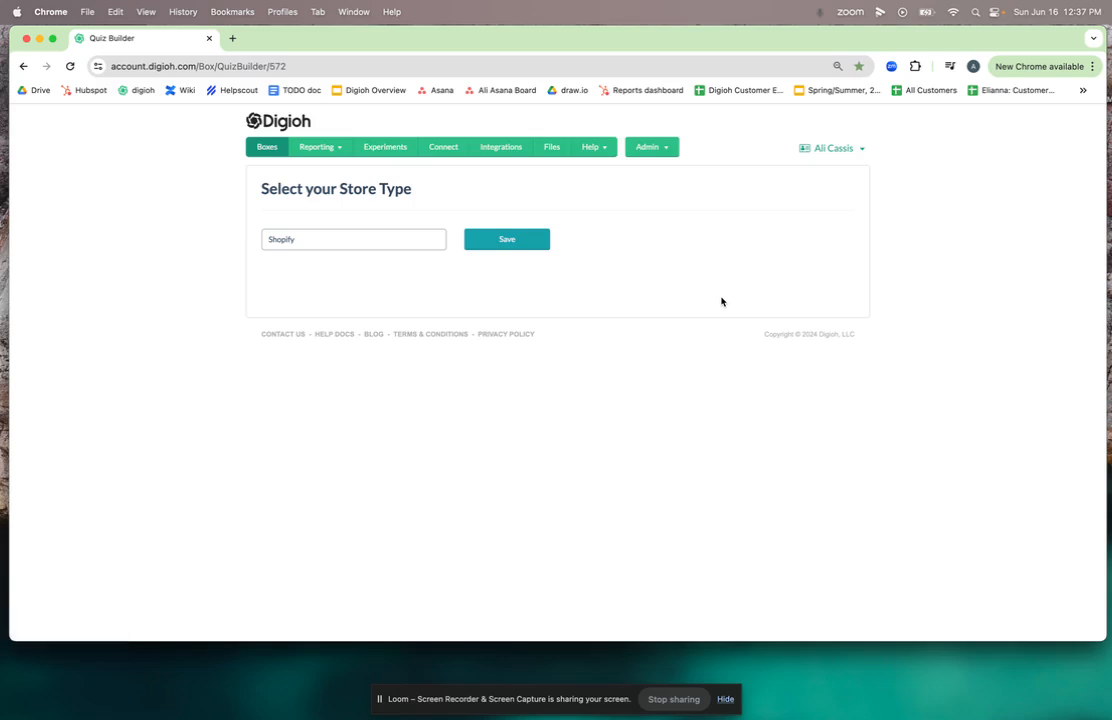
- Save Shopify as the quiz's store type
left_click(393, 246)
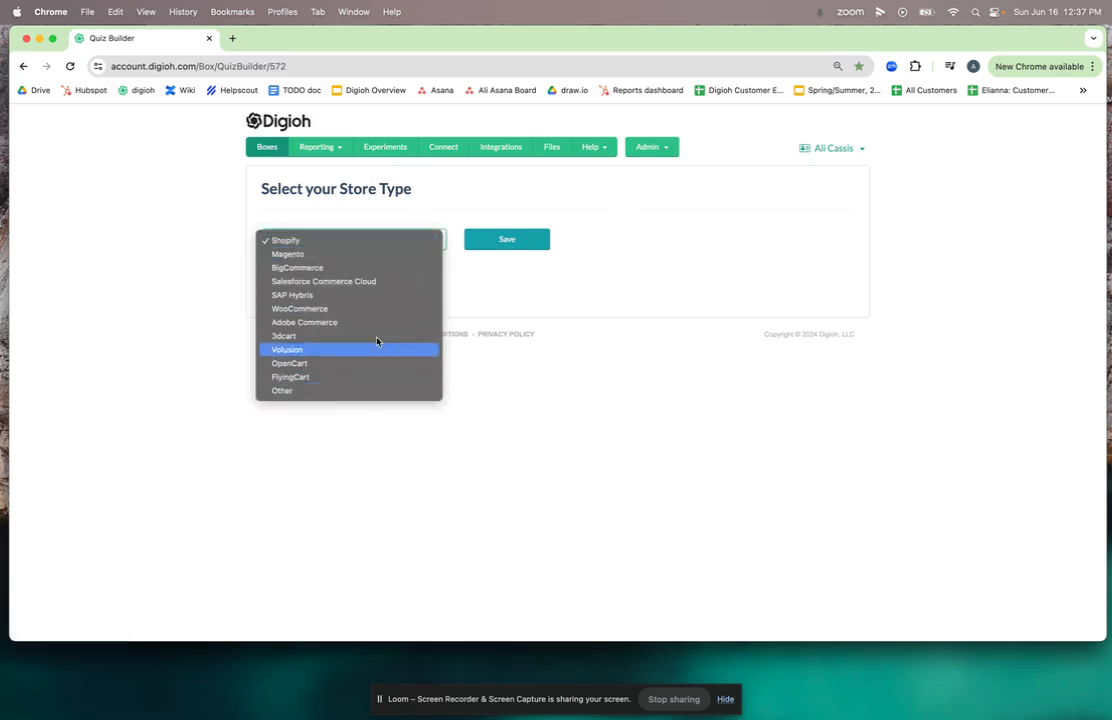
left_click(368, 248)
left_click(509, 239)
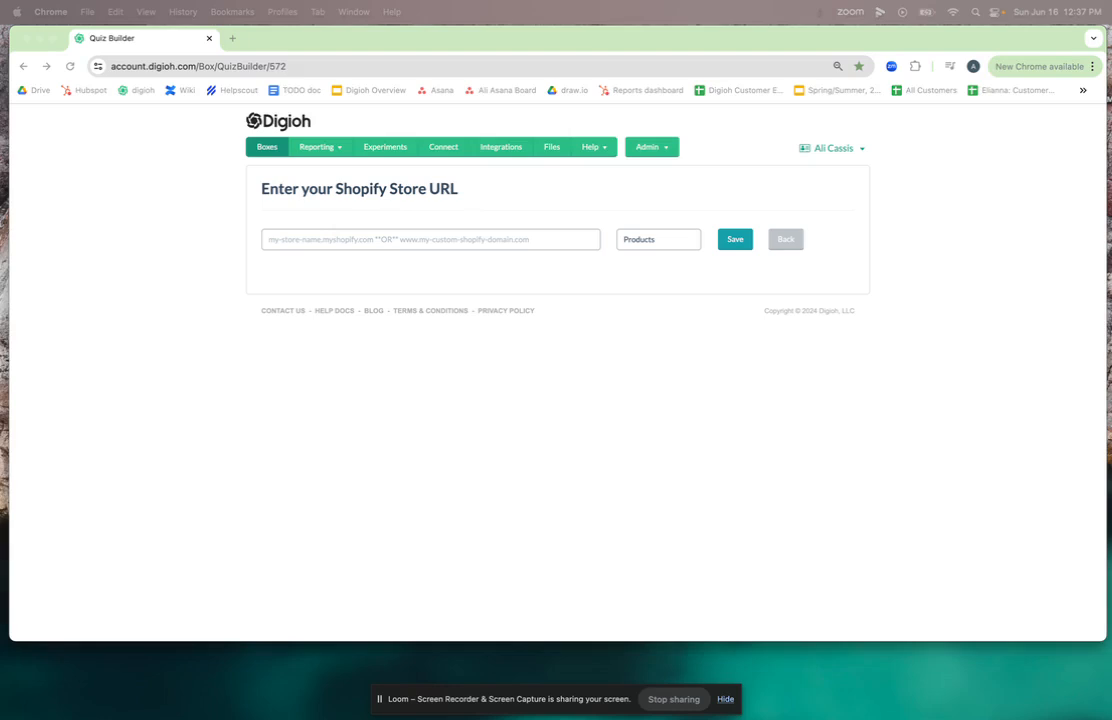
left_click(393, 240)
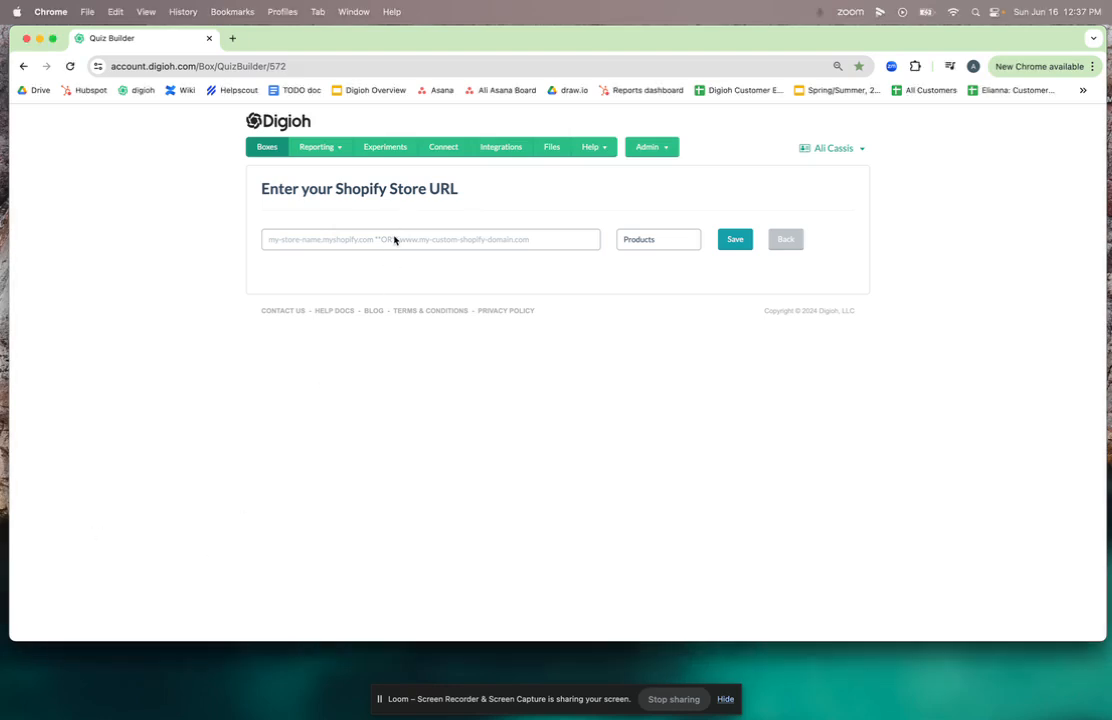
type("https://digioh-managed-store.myshopify.com/")
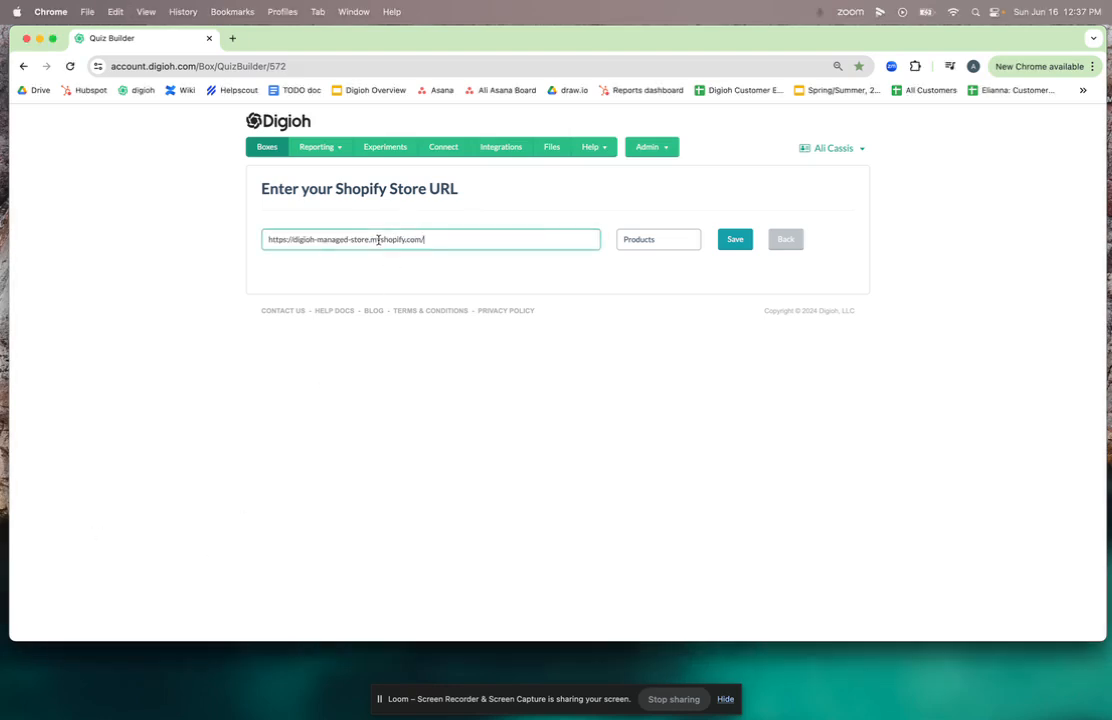
left_click(674, 242)
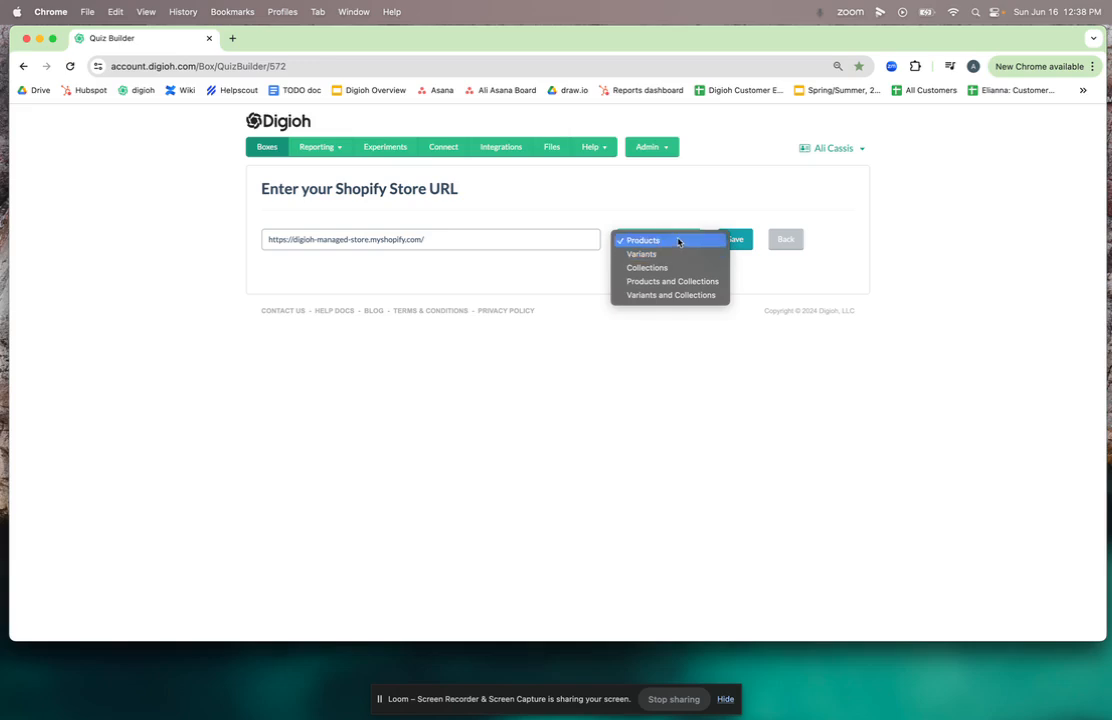
left_click(678, 242)
left_click(735, 241)
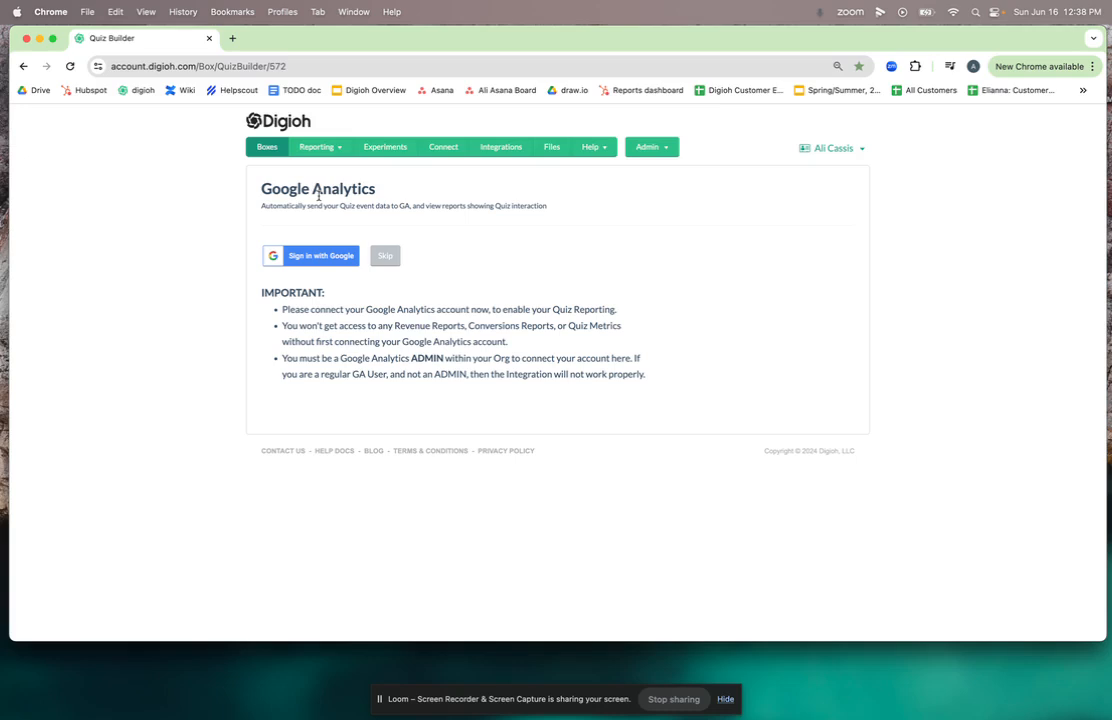
- Skip the Google Analytics connection and save "YES - use optional email collection page" for the email collection form
left_click(384, 255)
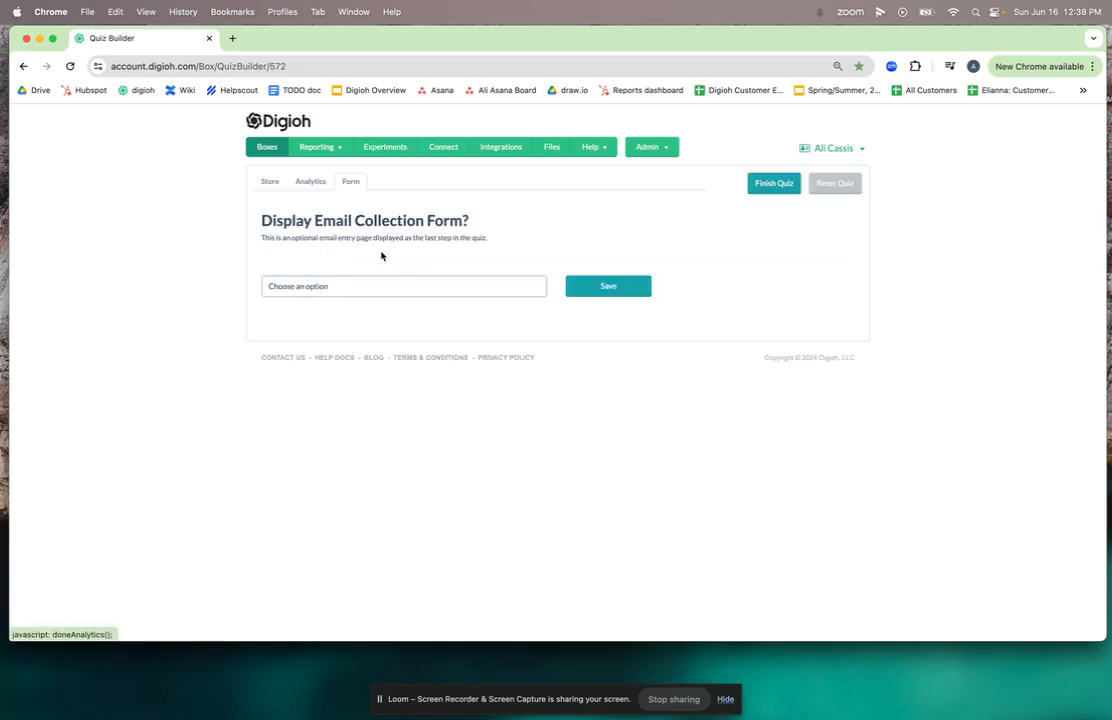
left_click(427, 286)
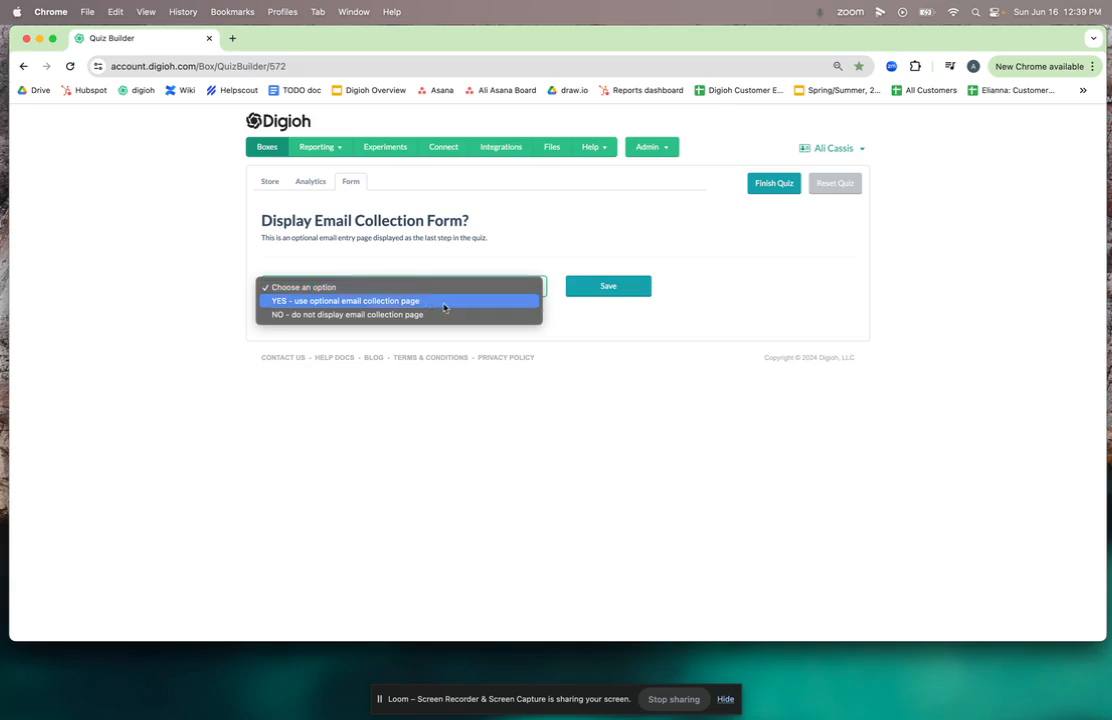
left_click(446, 303)
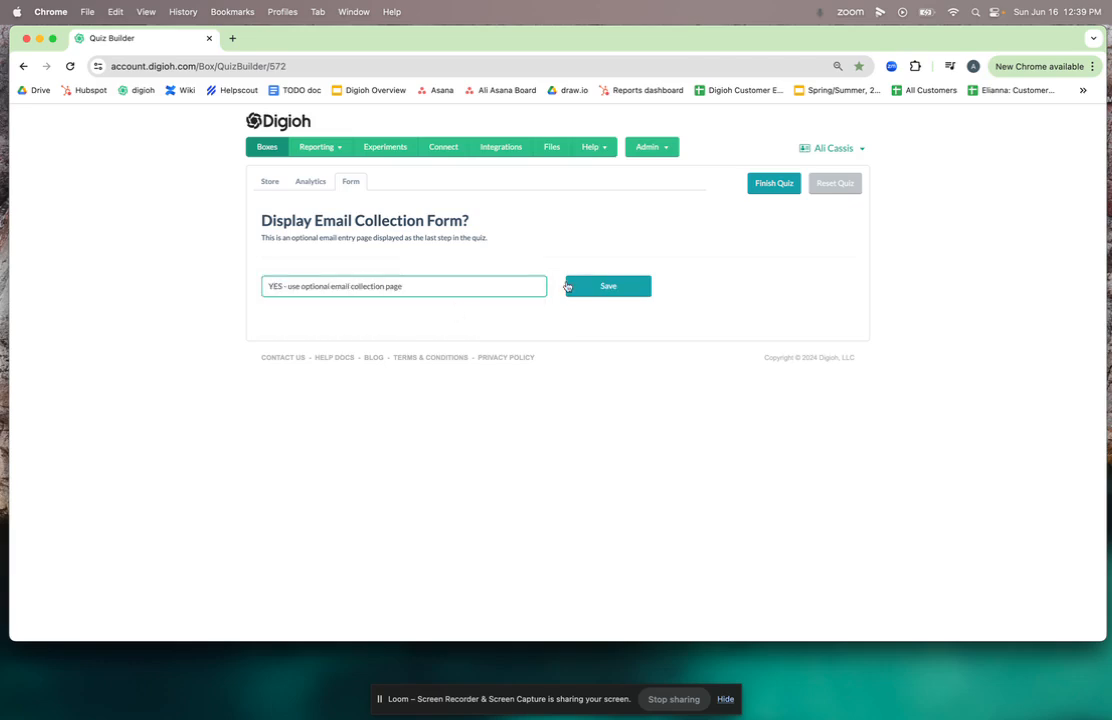
left_click(603, 287)
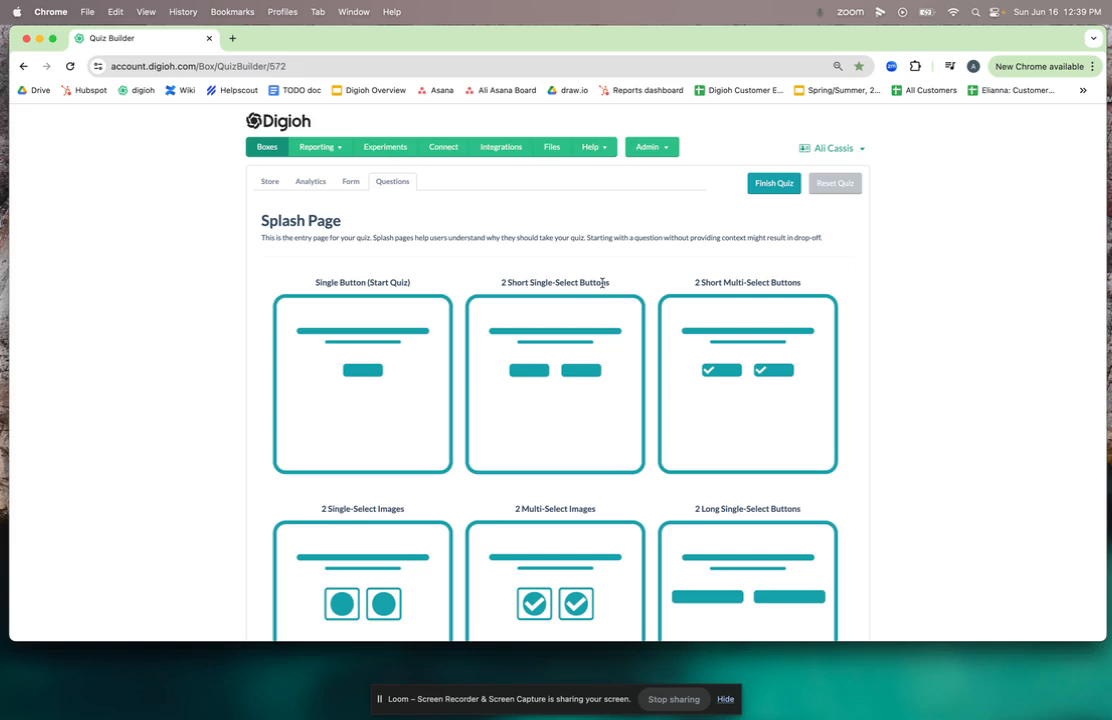
- Choose the 2 Short Single-Select Buttons layout for the splash page and enter "What are you shopping for today?" as its question
left_click(583, 346)
left_click(331, 287)
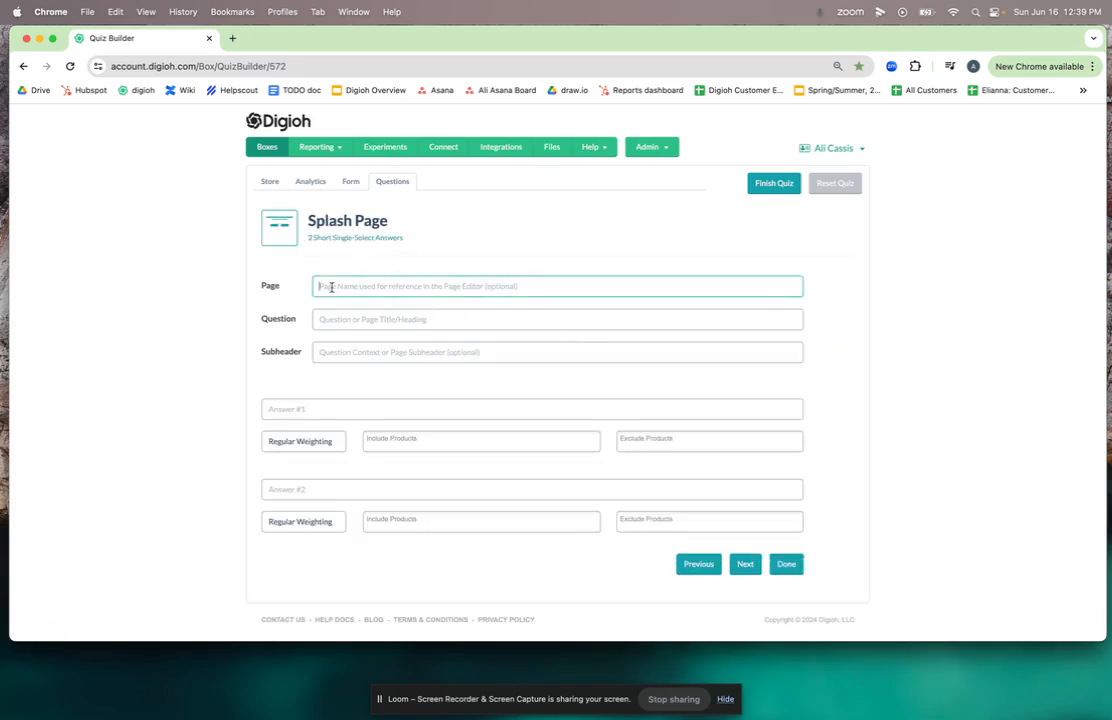
type("Wh")
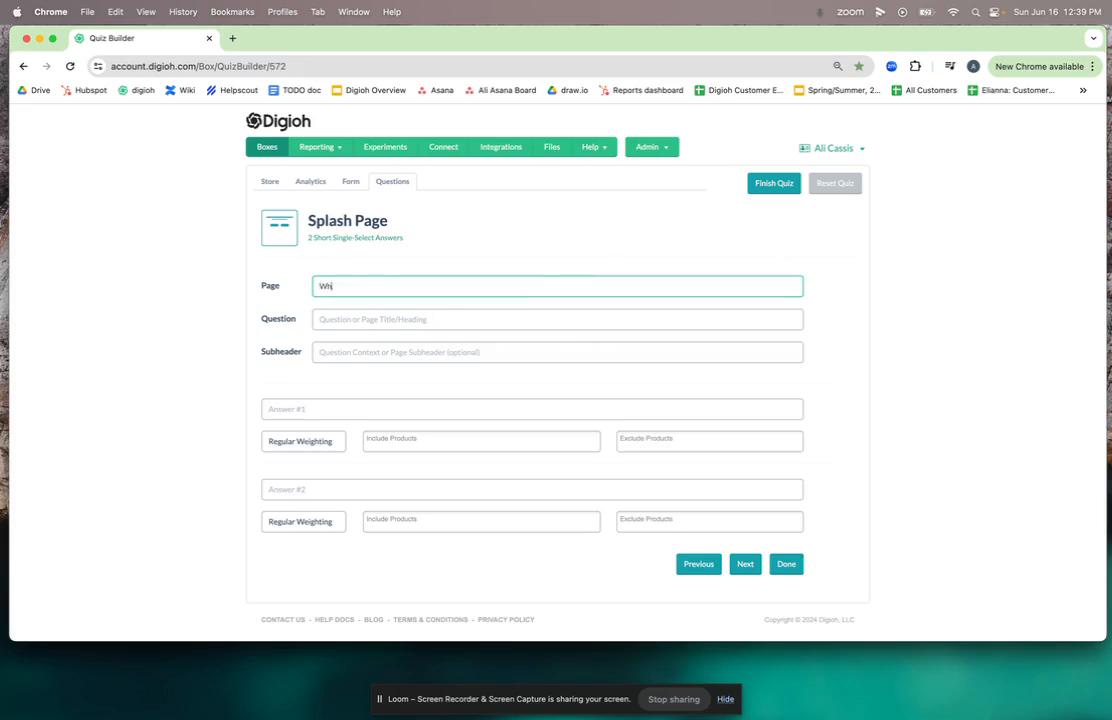
type("at are you shopping")
key("BackSpace")
key("BackSpace")
key("BackSpace")
key("BackSpace")
key("BackSpace")
key("BackSpace")
key("BackSpace")
key("BackSpace")
type("ping for today?")
double_click(422, 287)
triple_click(422, 287)
key("super+c")
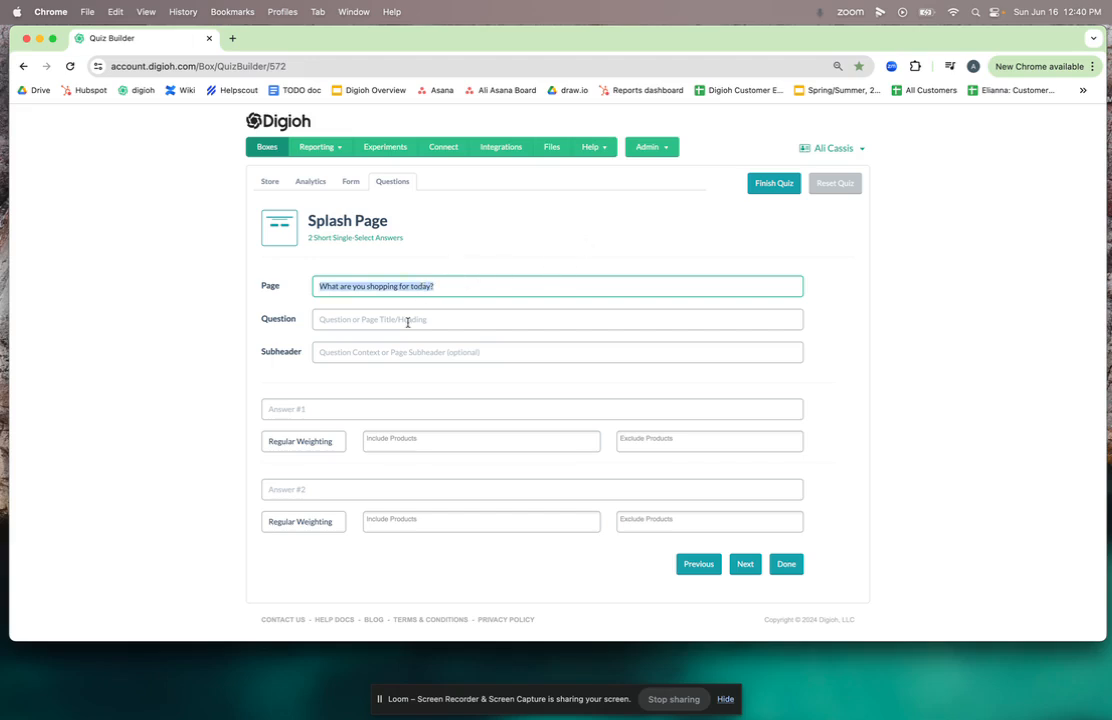
left_click(407, 319)
key("super+v")
- Change the splash page's page name to "Question 1: What are you shopping for today?"
triple_click(448, 287)
key("BackSpace")
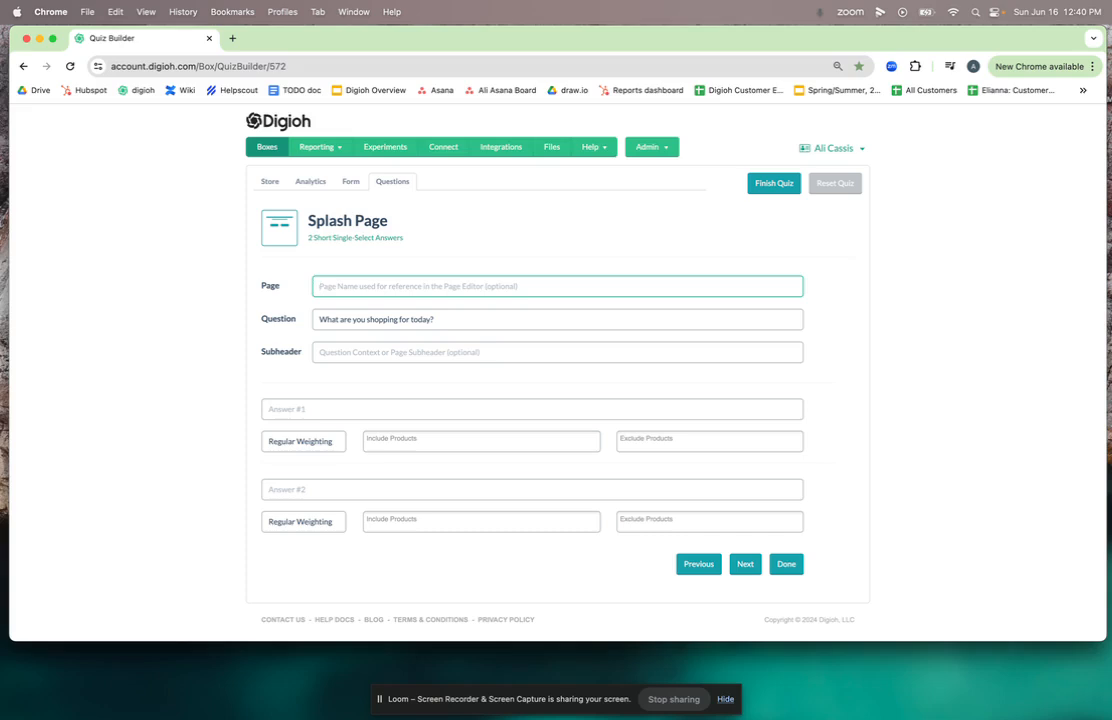
type("Q")
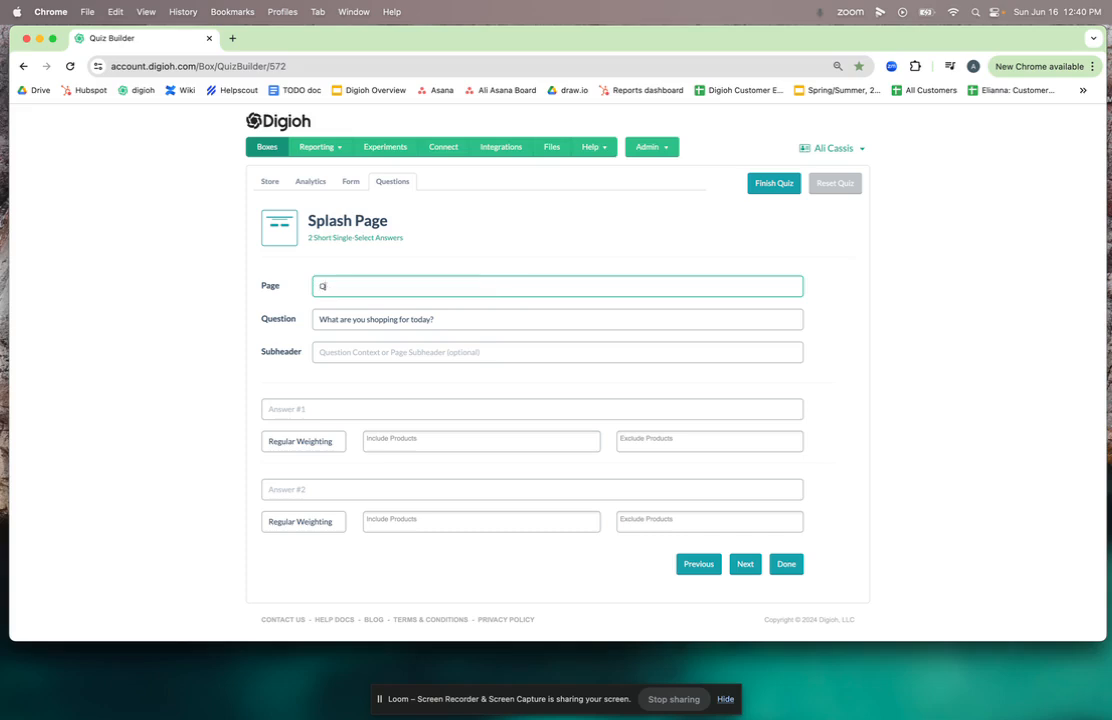
type("uestion 1: Wh")
triple_click(410, 320)
left_click(390, 287)
key("BackSpace")
key("BackSpace")
key("BackSpace")
key("super+v")
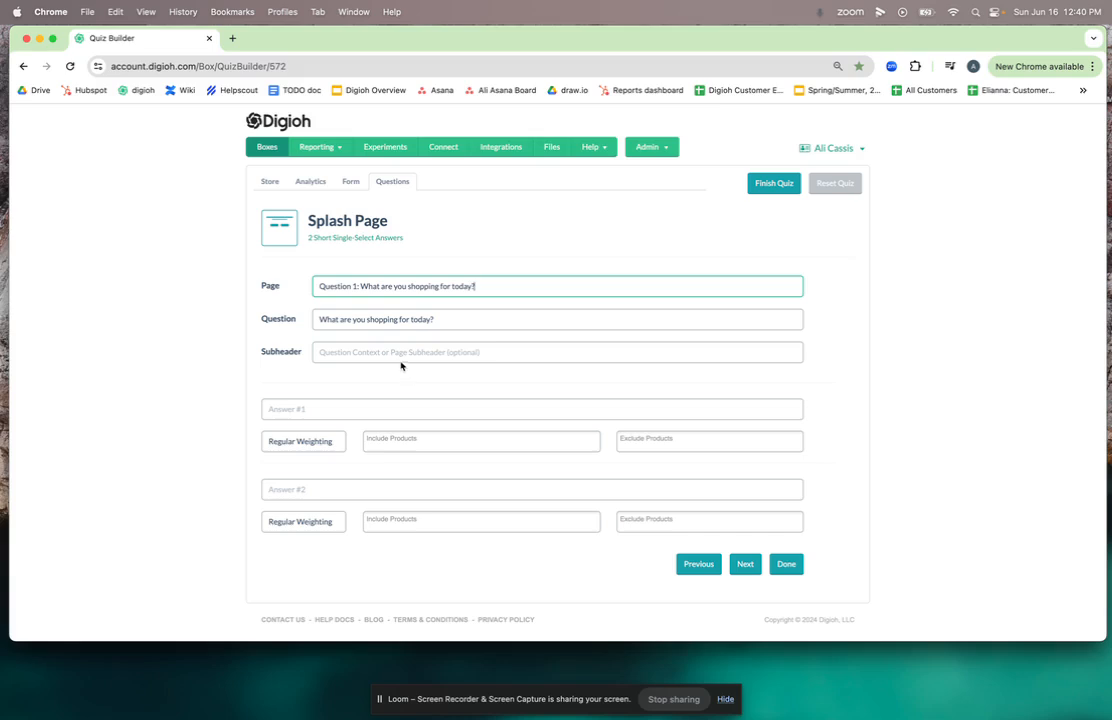
- Enter "Tops" and "Bottoms" as the splash page's two answers and continue to the following question
left_click(309, 411)
type("Tops")
left_click(299, 491)
type("Bottoms")
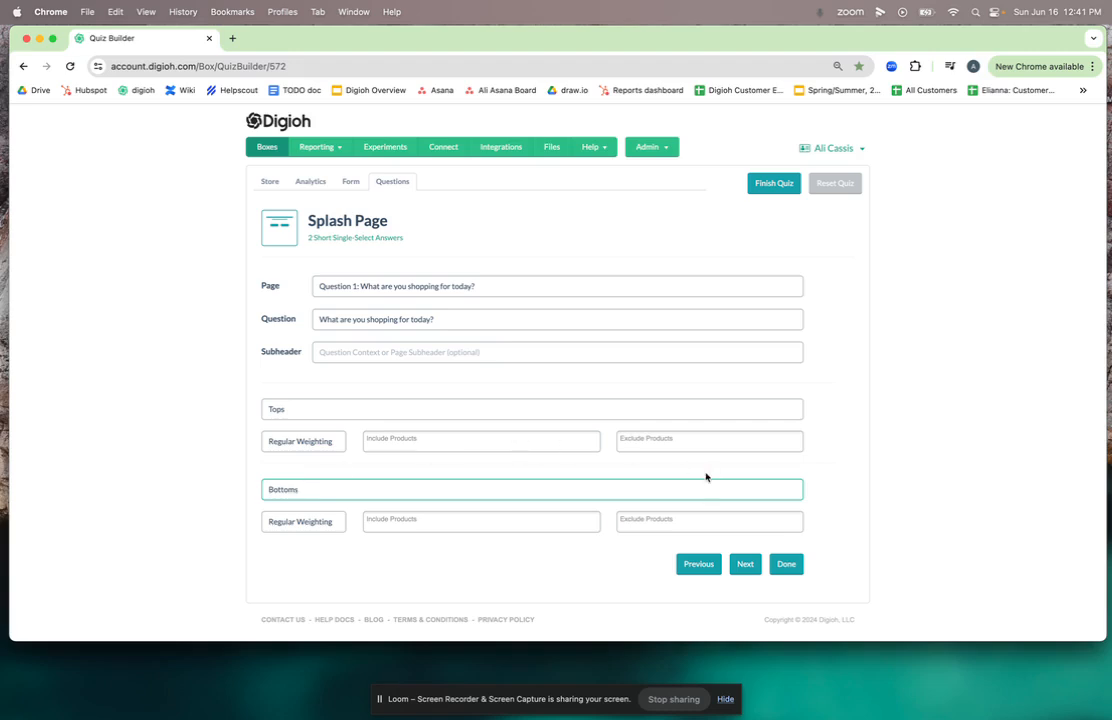
left_click(746, 565)
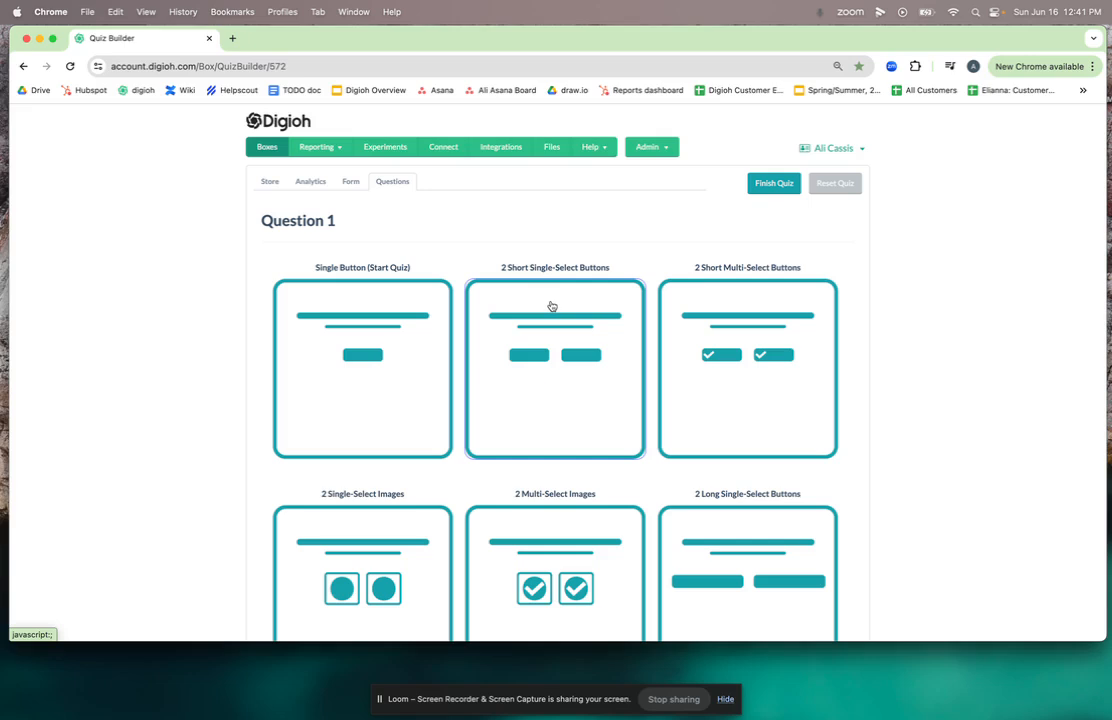
- Review the available question layouts and choose 2 Short Single-Select Buttons for the new question
scroll(690, 385, "down", 5)
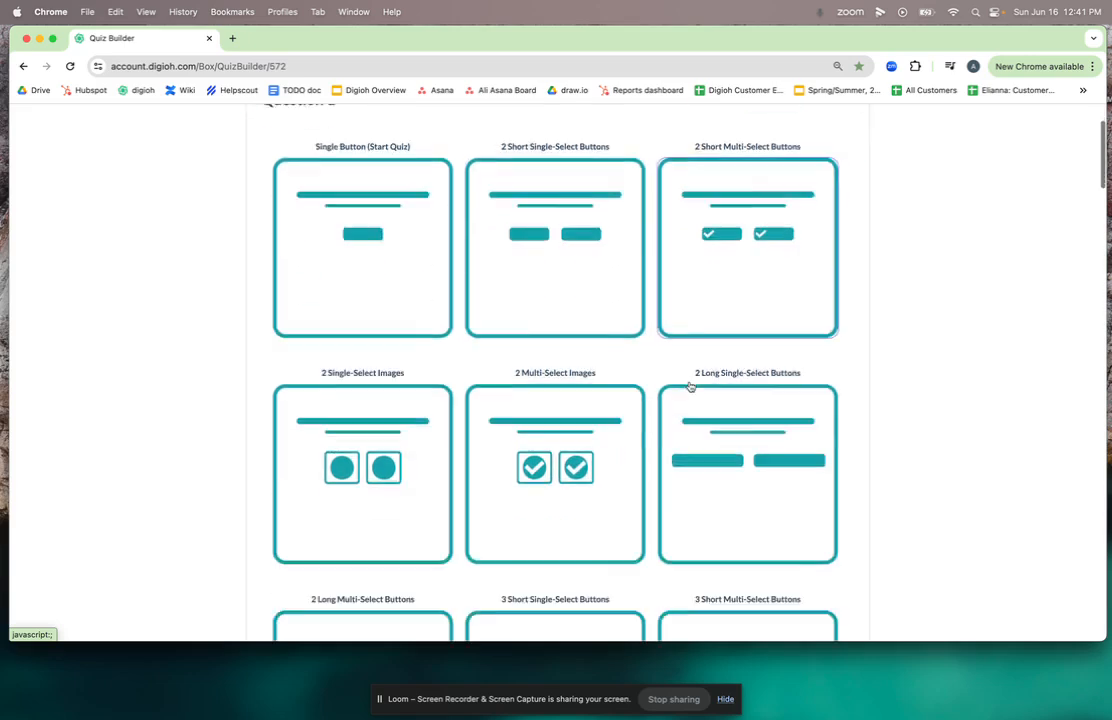
scroll(366, 384, "down", 8)
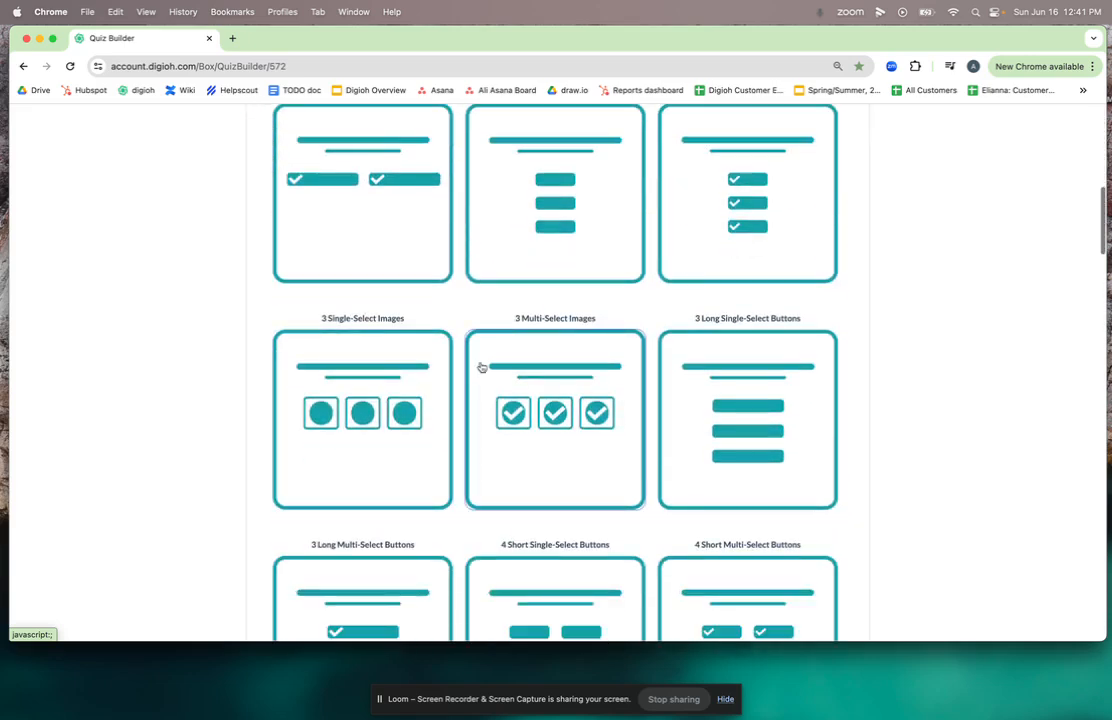
scroll(643, 390, "down", 2)
scroll(645, 392, "down", 4)
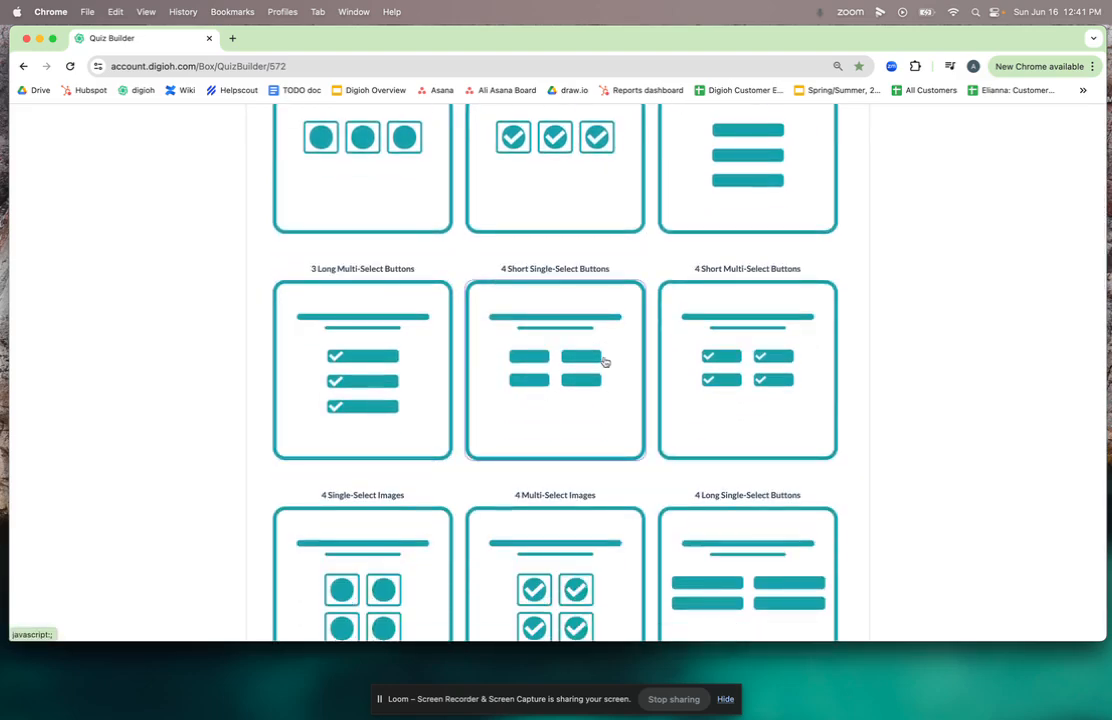
scroll(603, 360, "down", 8)
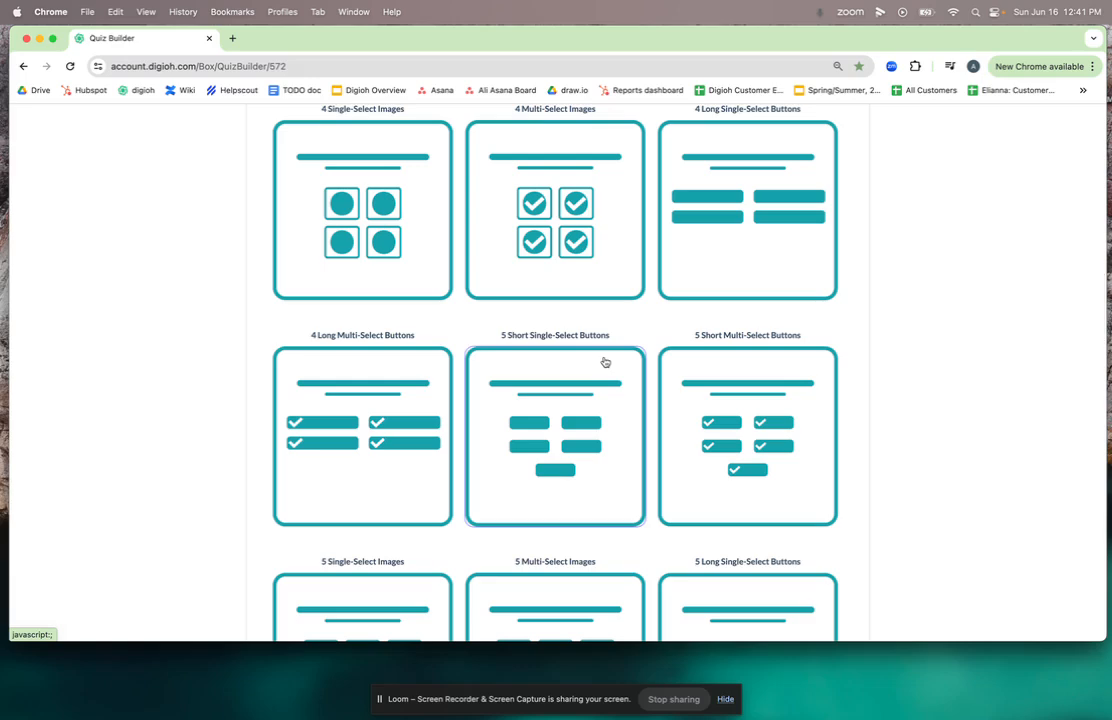
scroll(604, 361, "down", 2)
scroll(604, 360, "down", 12)
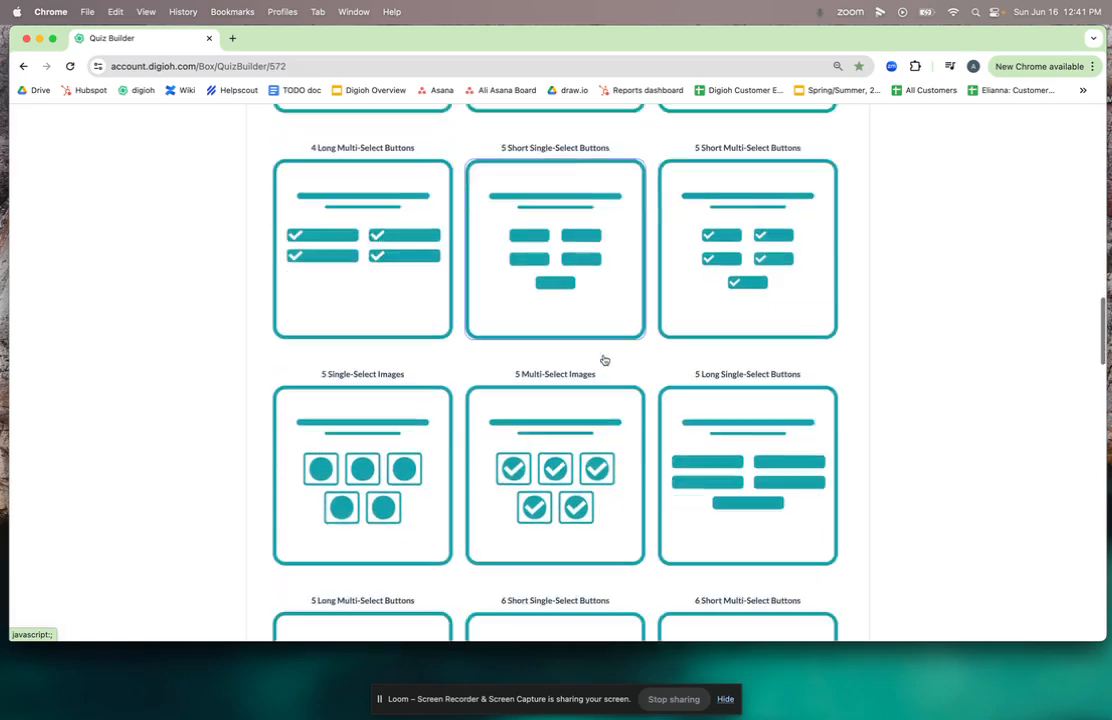
scroll(604, 360, "down", 13)
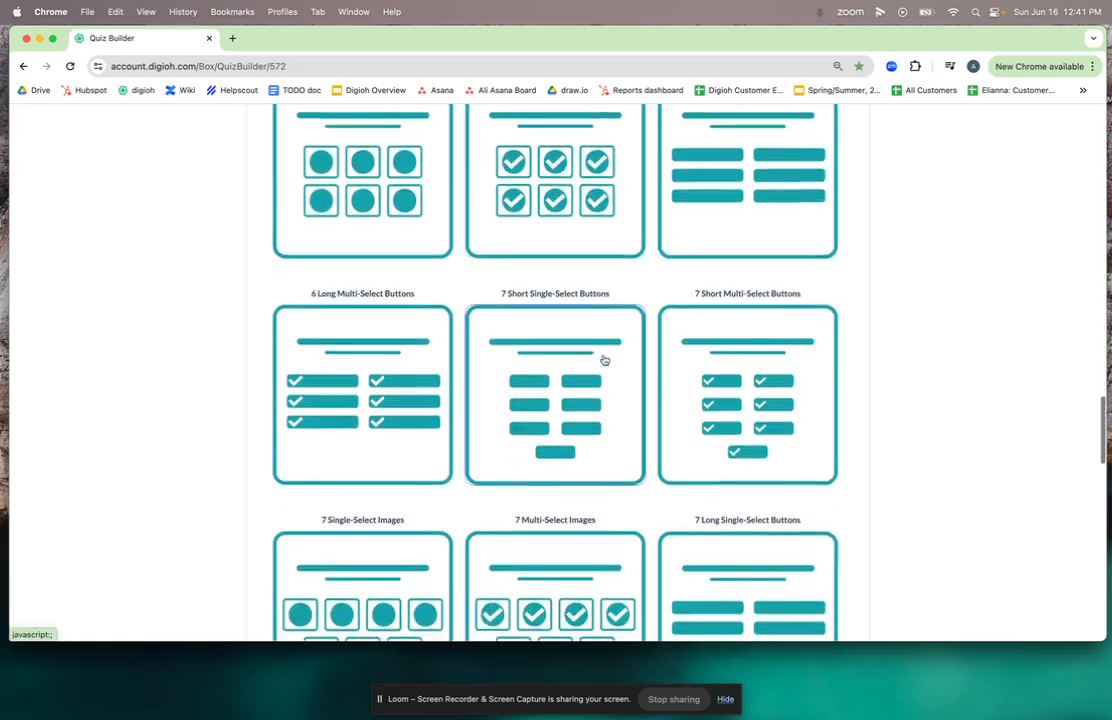
scroll(604, 360, "up", 20)
scroll(604, 360, "up", 15)
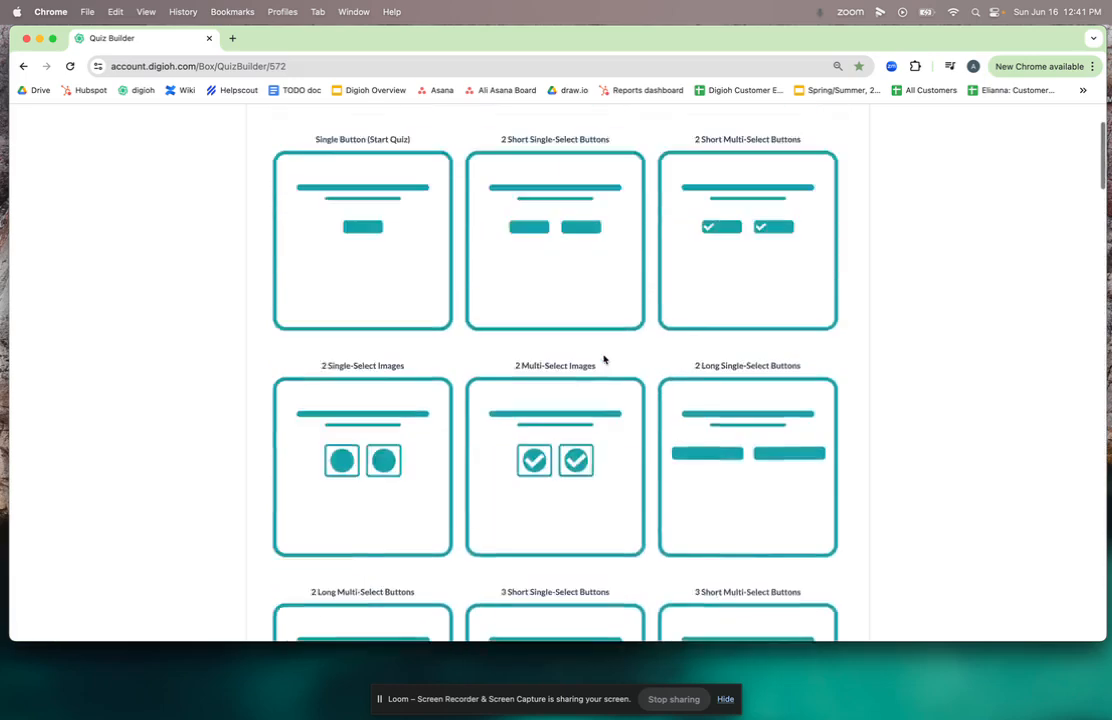
left_click(556, 370)
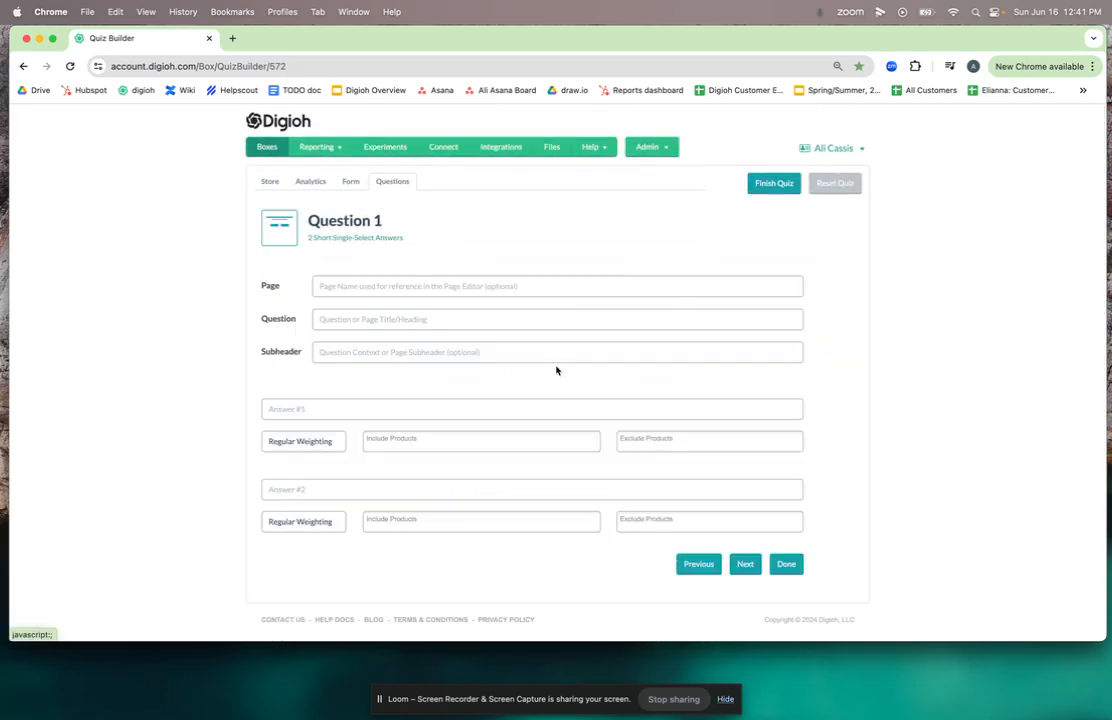
- Enter "Question 2: Are Male or Female?" as the new question's page name
left_click(353, 286)
type("Question 2")
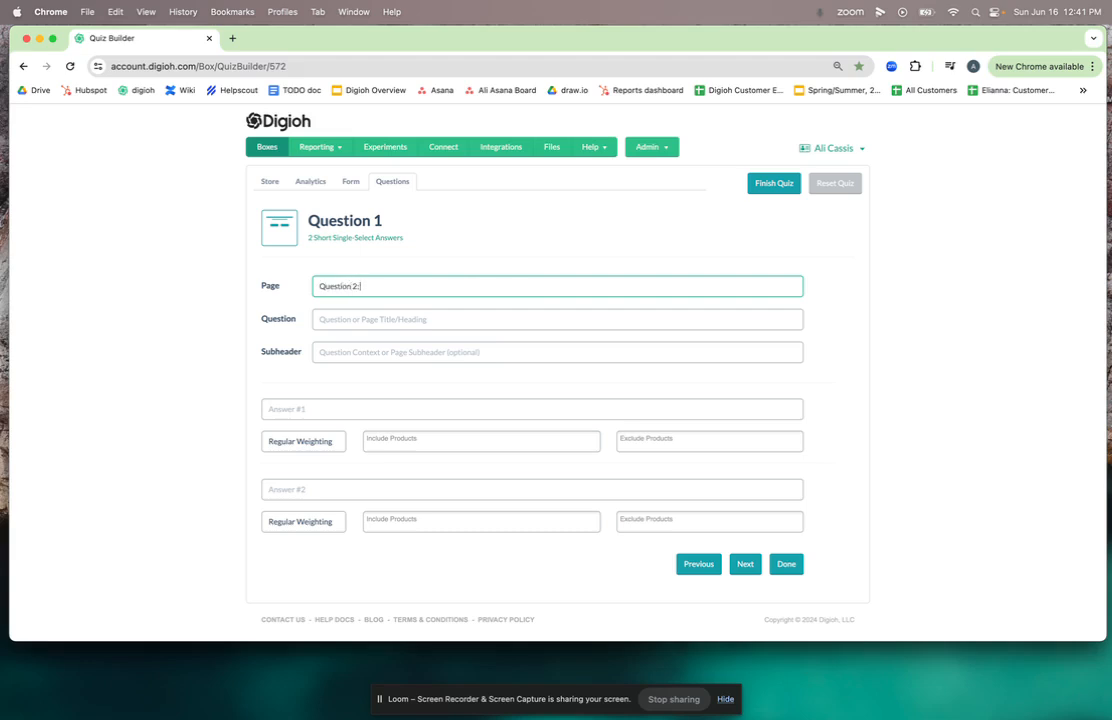
type(": Are Male or Female?")
- Copy "Are Male or Female?" from the page name into the question heading
left_click(335, 320)
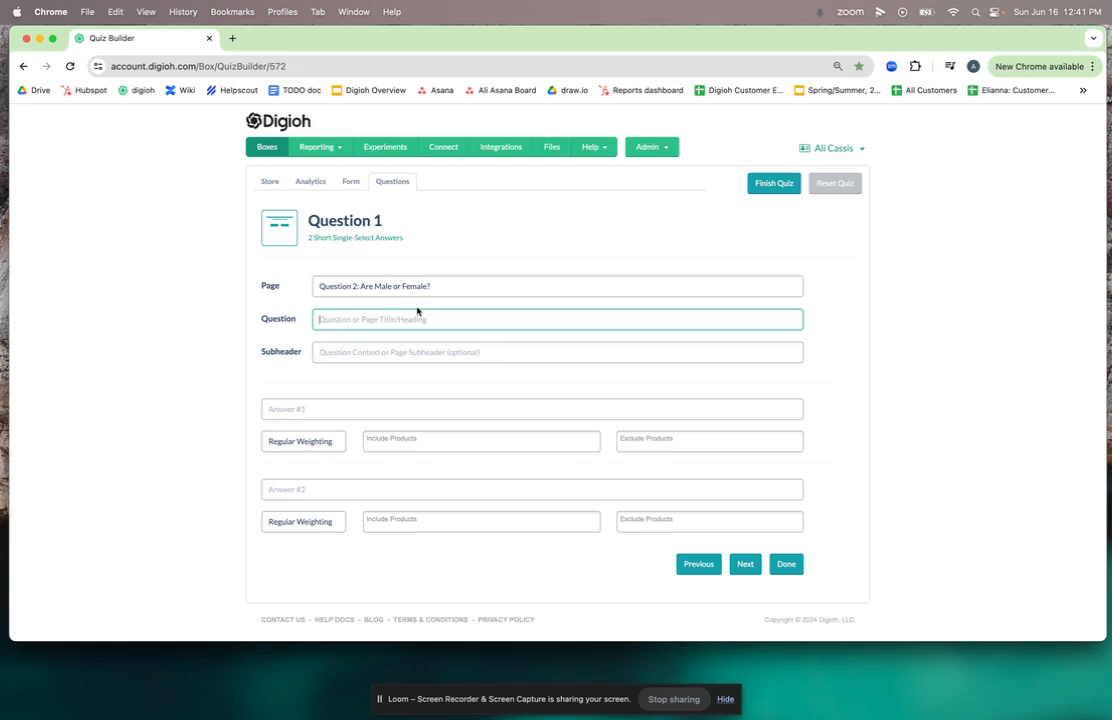
left_click_drag(432, 286, 365, 287)
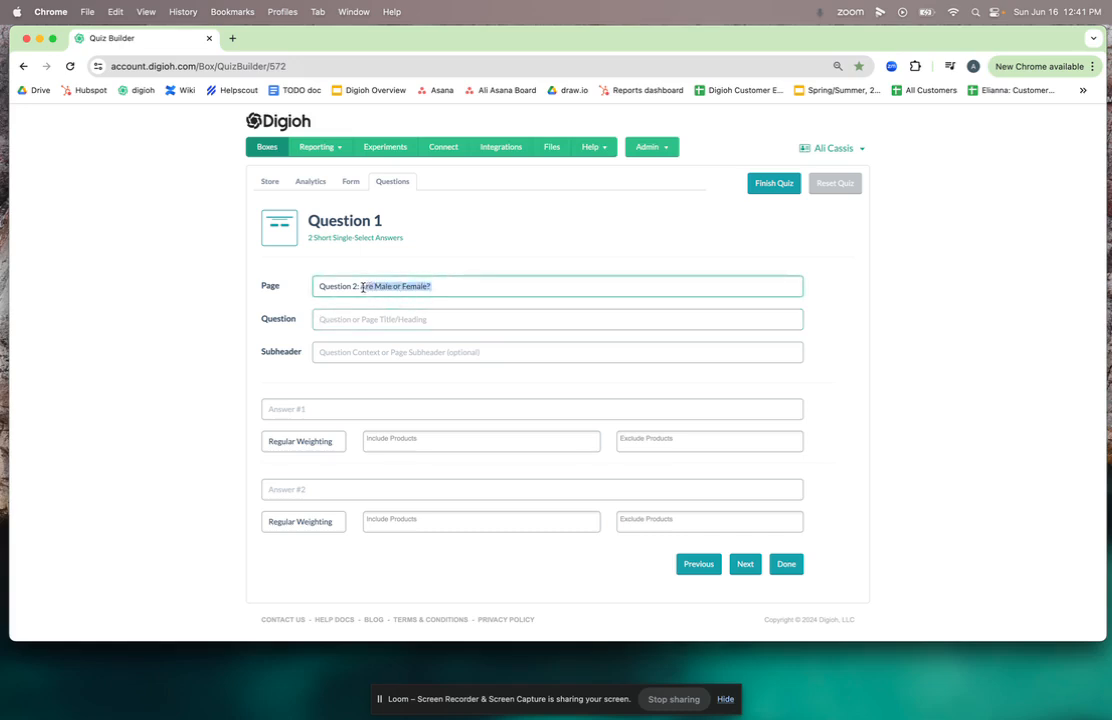
left_click(419, 286)
left_click_drag(440, 288, 361, 289)
key("super+c")
left_click(323, 319)
key("super+v")
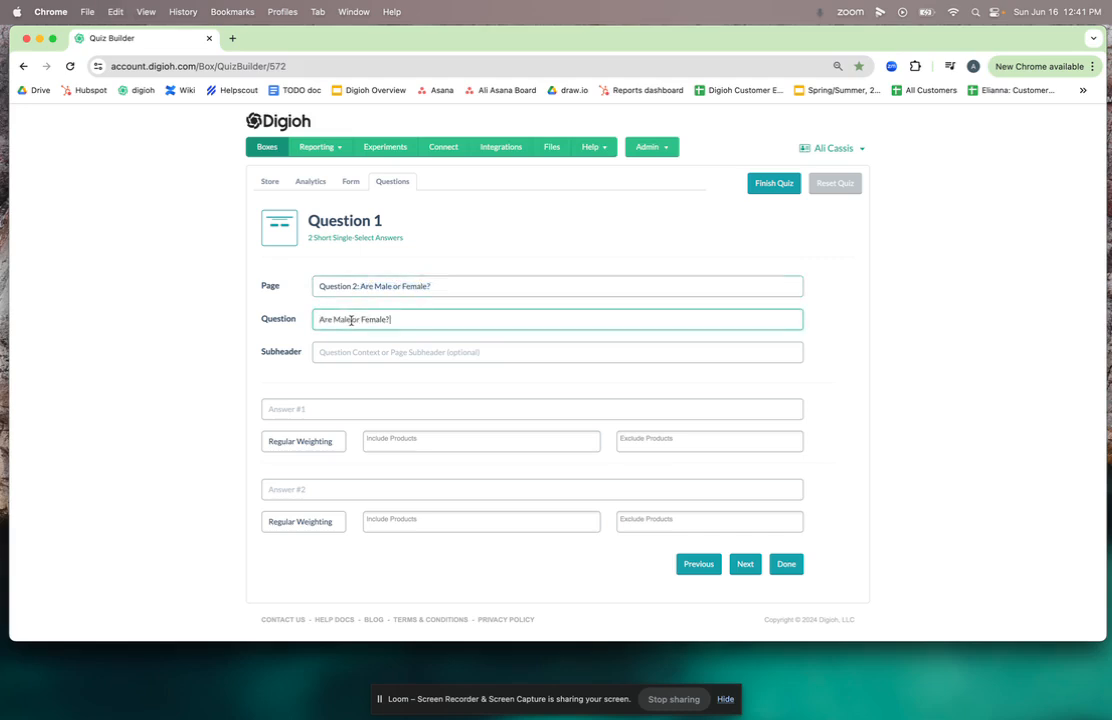
- Enter "Male" as the question's first answer and "Female" as its second answer
left_click(340, 404)
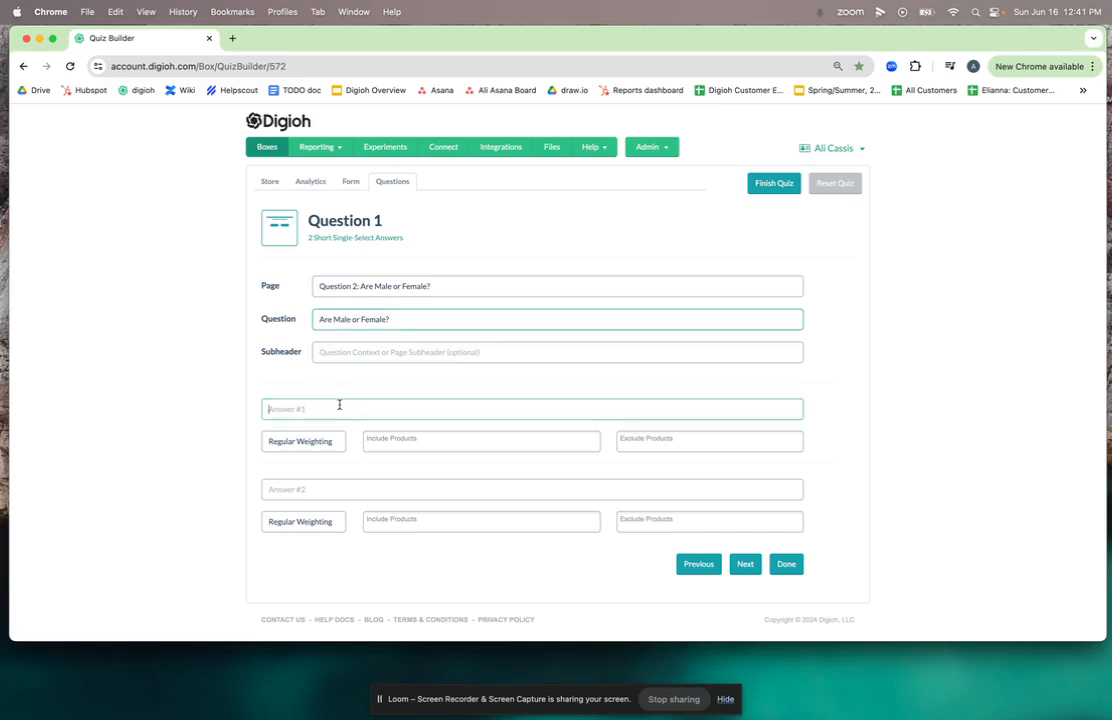
type("Male")
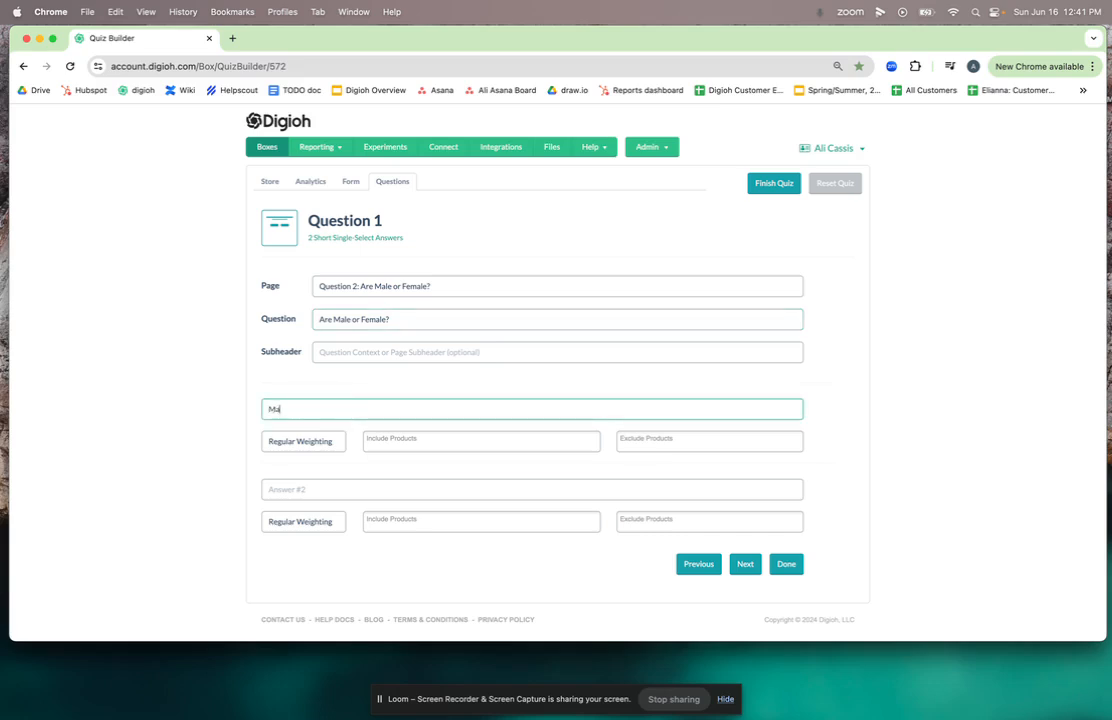
left_click(306, 490)
type("Female")
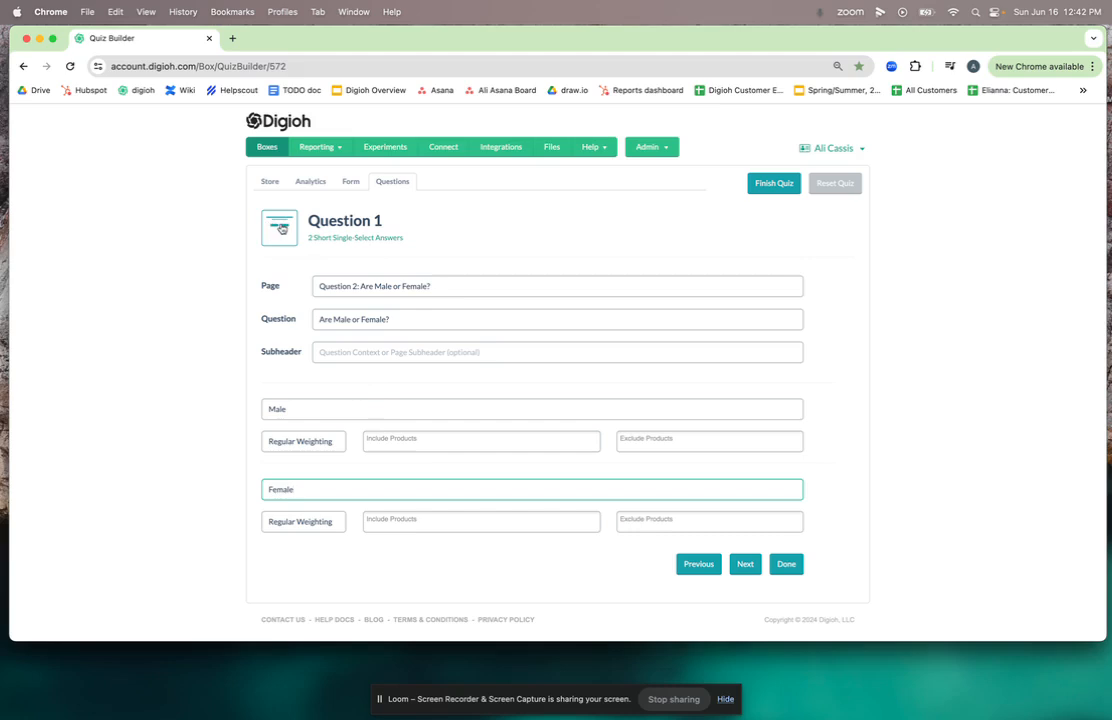
- Reselect 2 Short Single-Select Buttons as the question's layout and complete the questions section
left_click(281, 228)
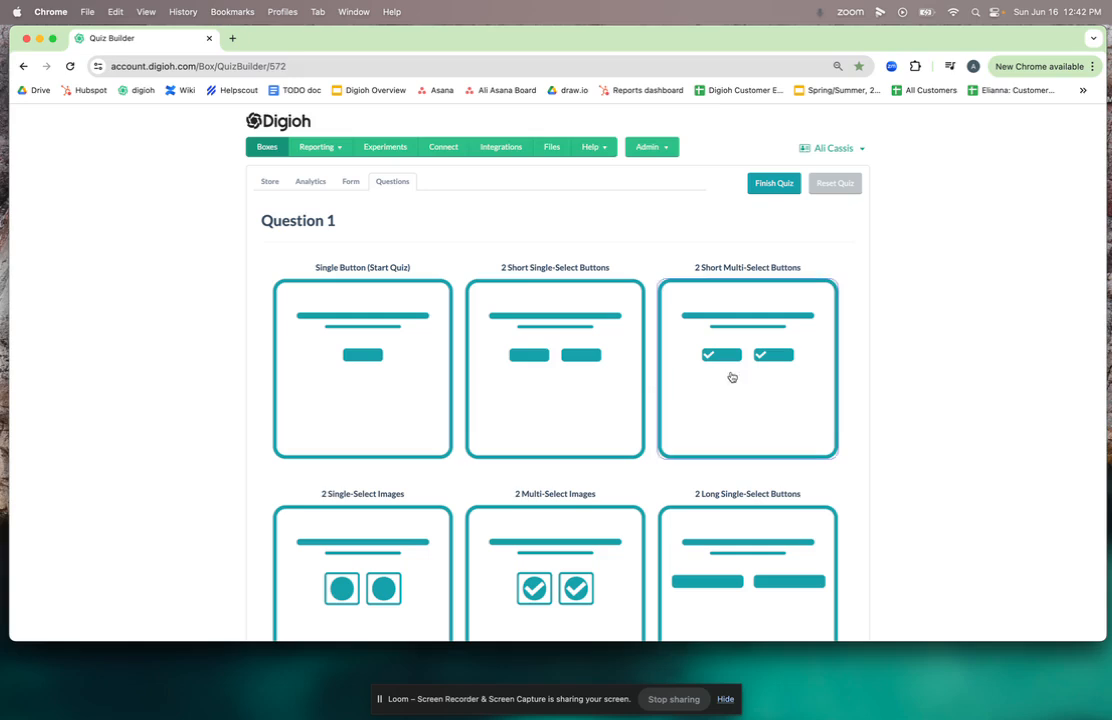
left_click(563, 348)
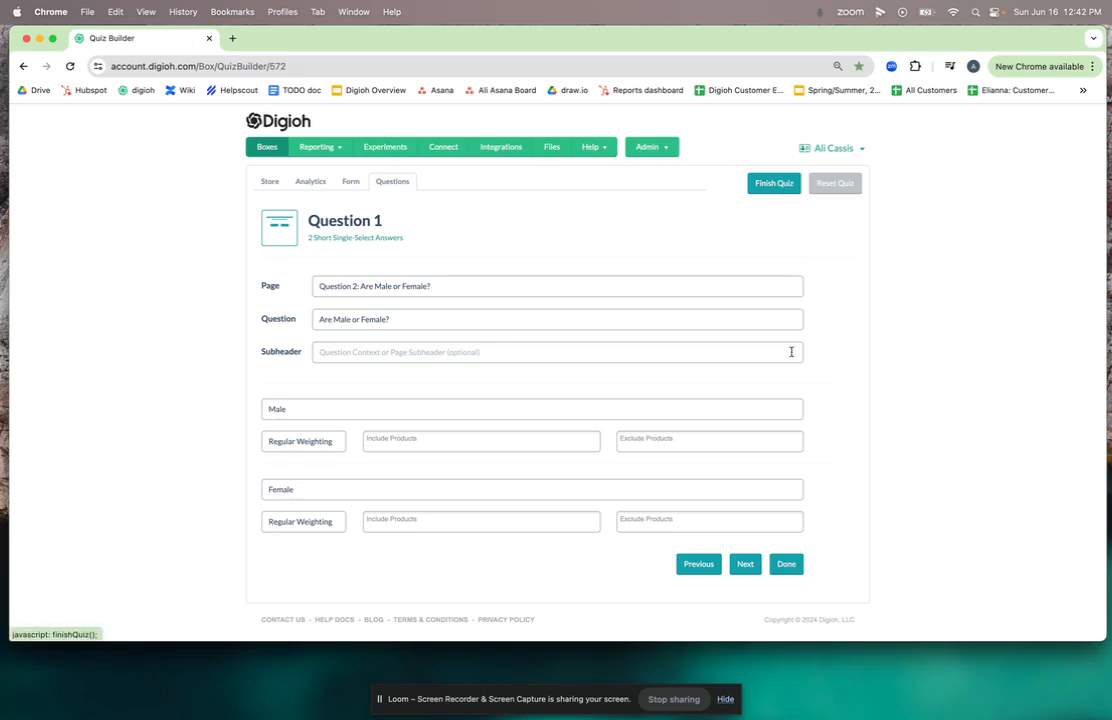
left_click(793, 567)
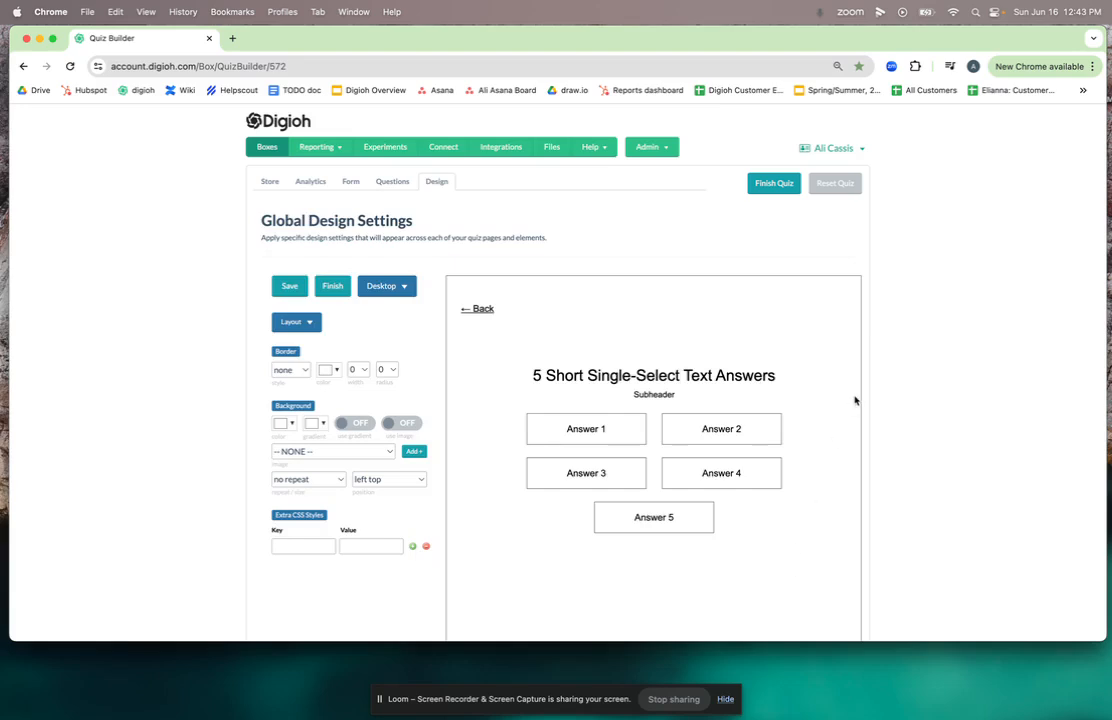
- Look over the global design settings with their question preview and try to finish the quiz
scroll(953, 419, "down", 3)
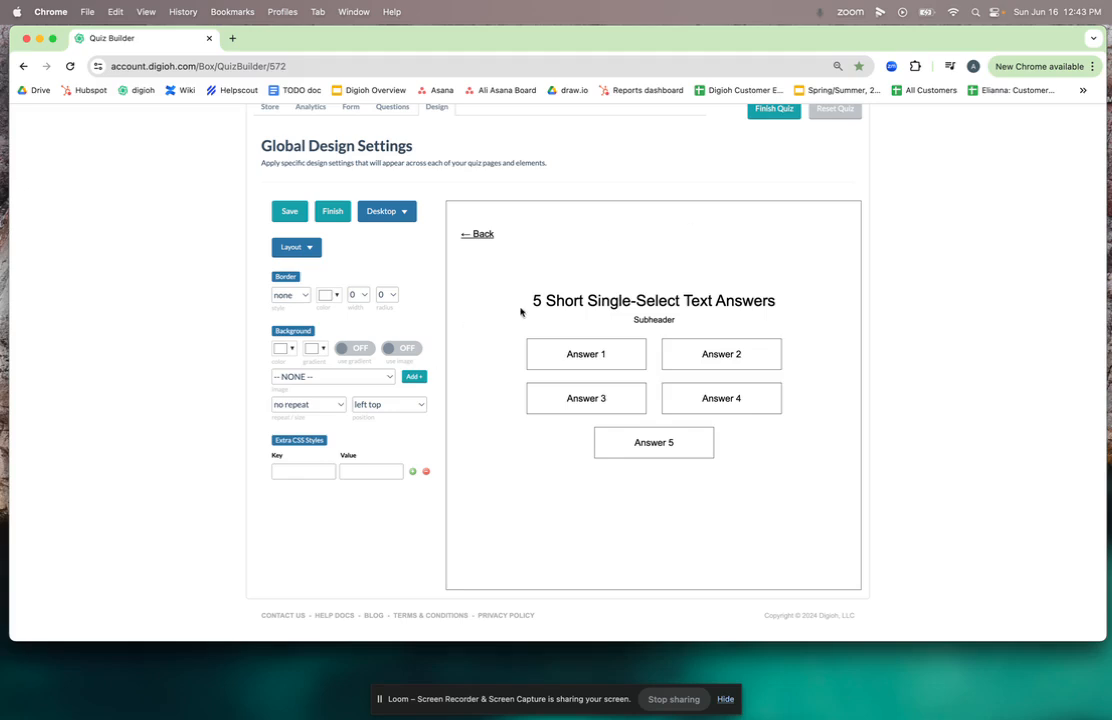
scroll(830, 476, "down", 1)
scroll(963, 380, "up", 2)
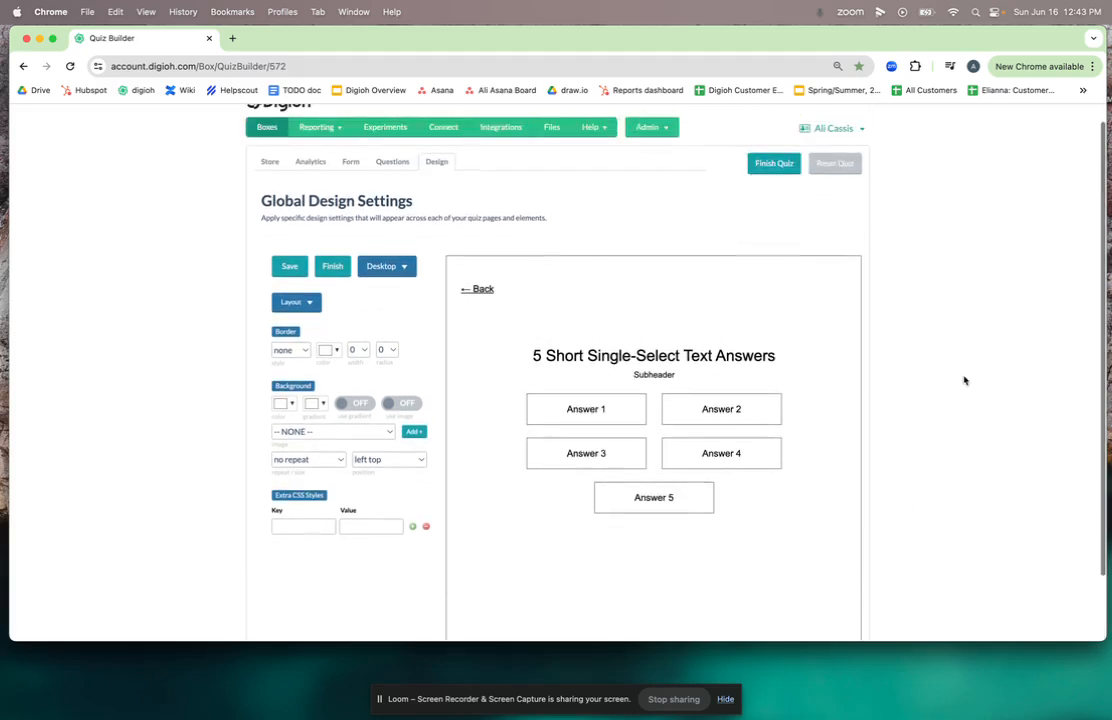
left_click(773, 165)
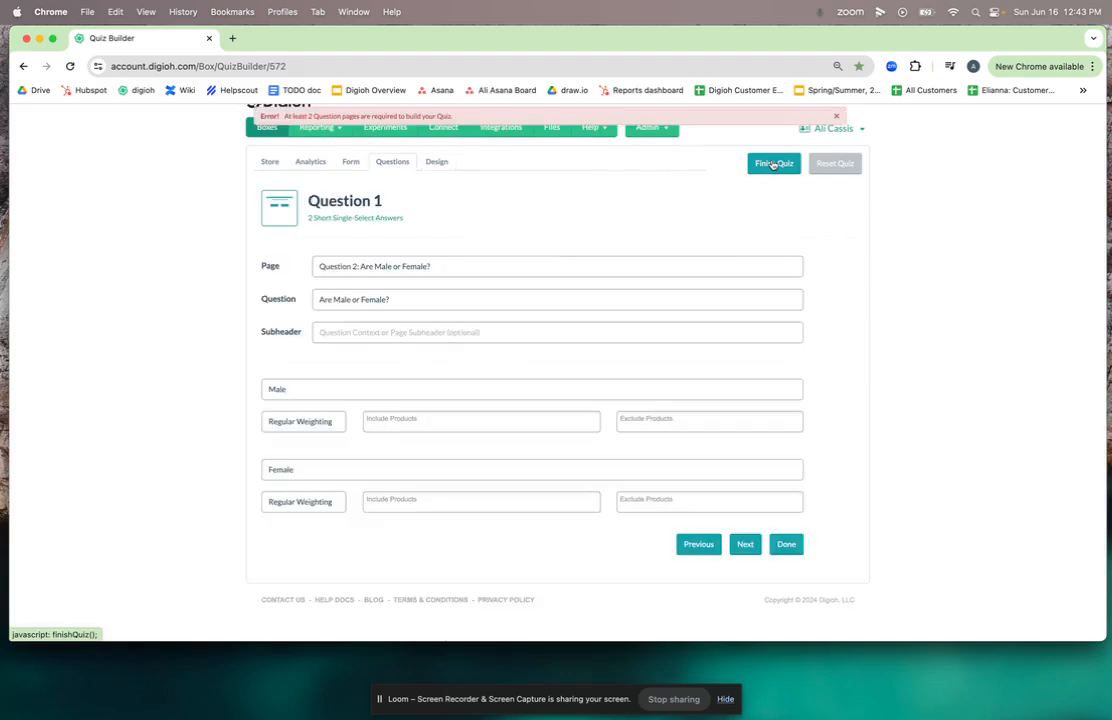